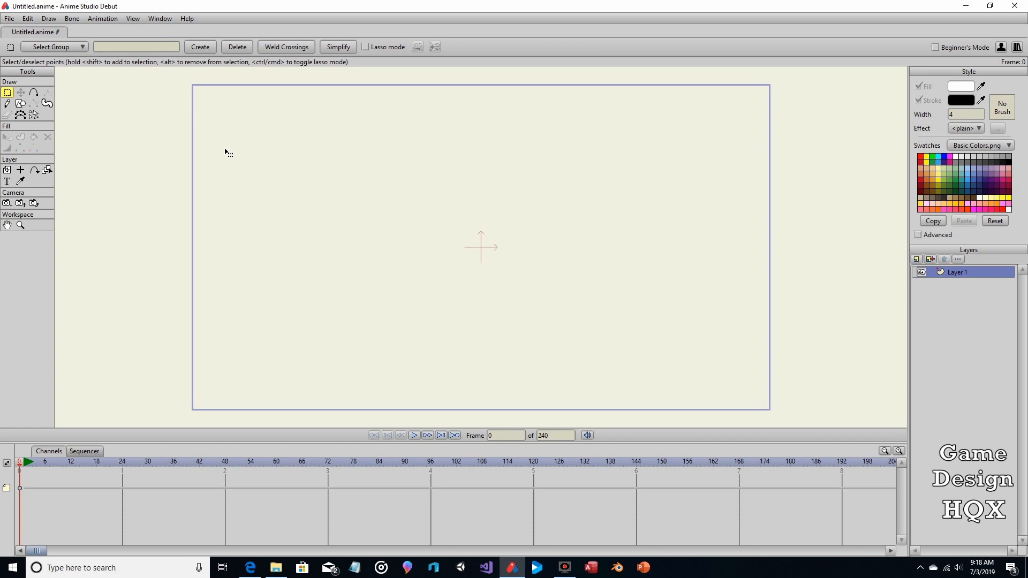
# Draw three overlapping outlined ovals filled white, green and medium blue, stepping from the canvas's upper-left area towards its center.
pyautogui.click(19, 105)
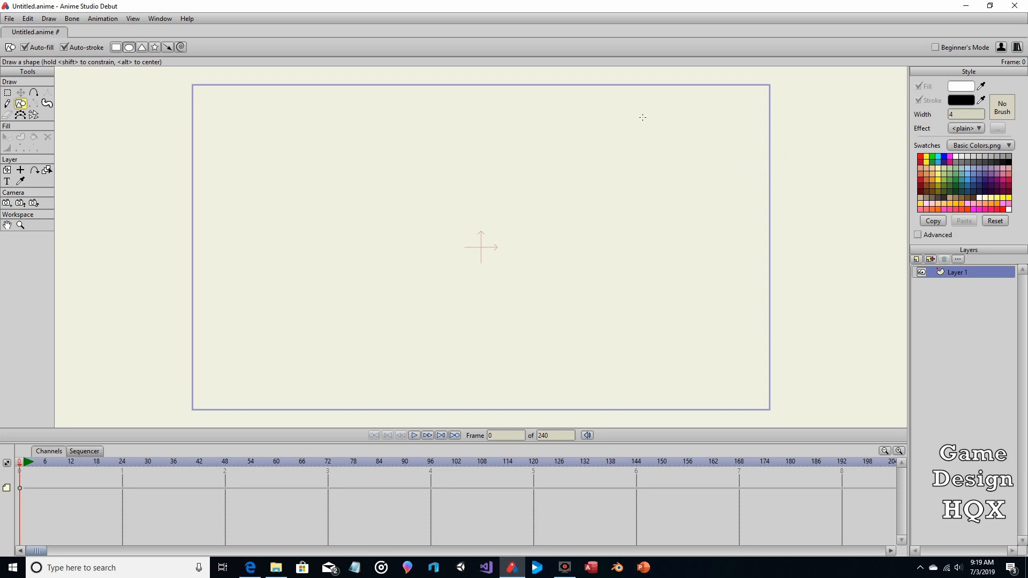
pyautogui.moveTo(296, 158); pyautogui.dragTo(390, 242)
pyautogui.click(932, 156)
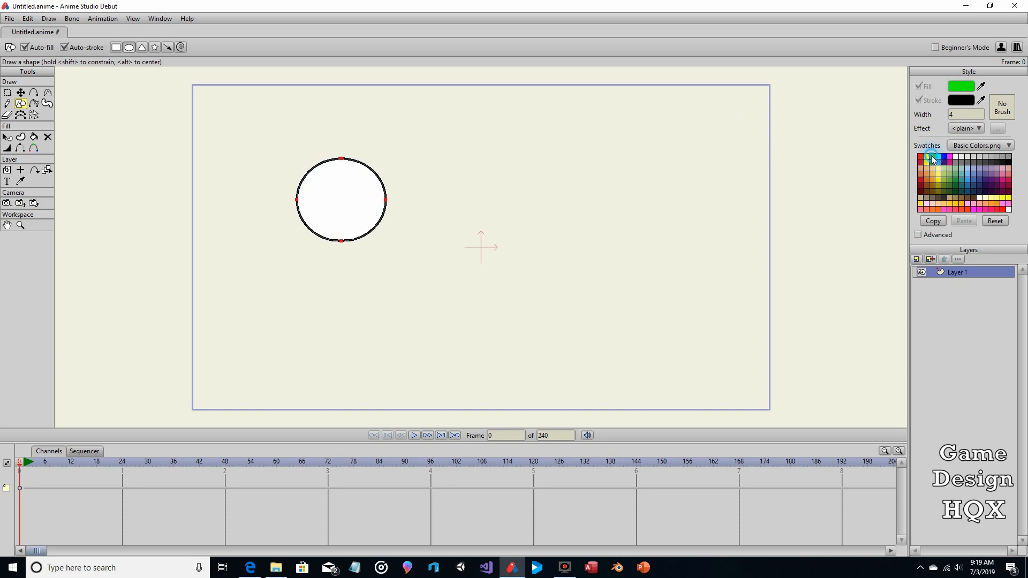
pyautogui.moveTo(339, 160); pyautogui.dragTo(439, 249)
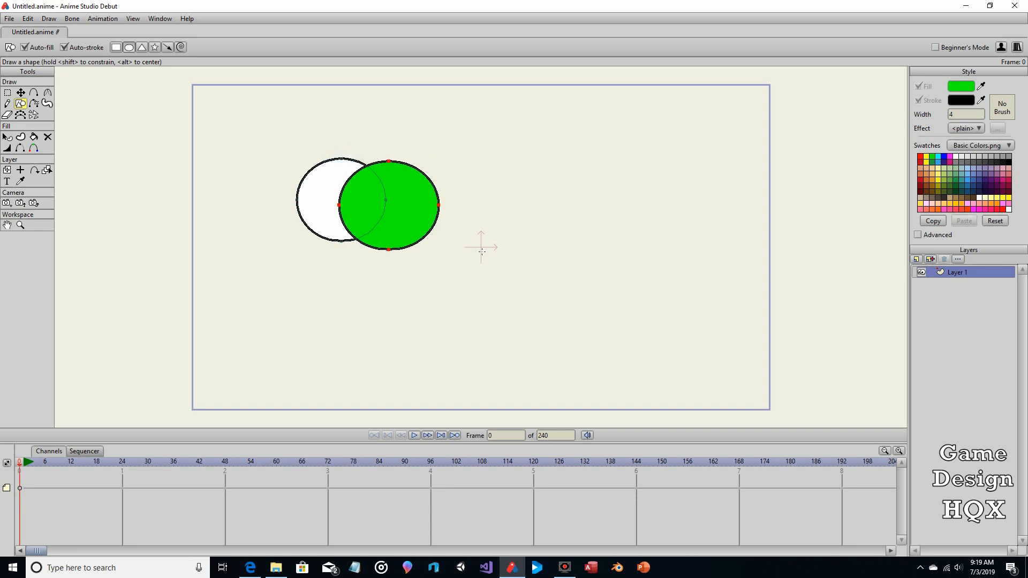
pyautogui.click(969, 176)
pyautogui.moveTo(394, 173); pyautogui.dragTo(489, 271)
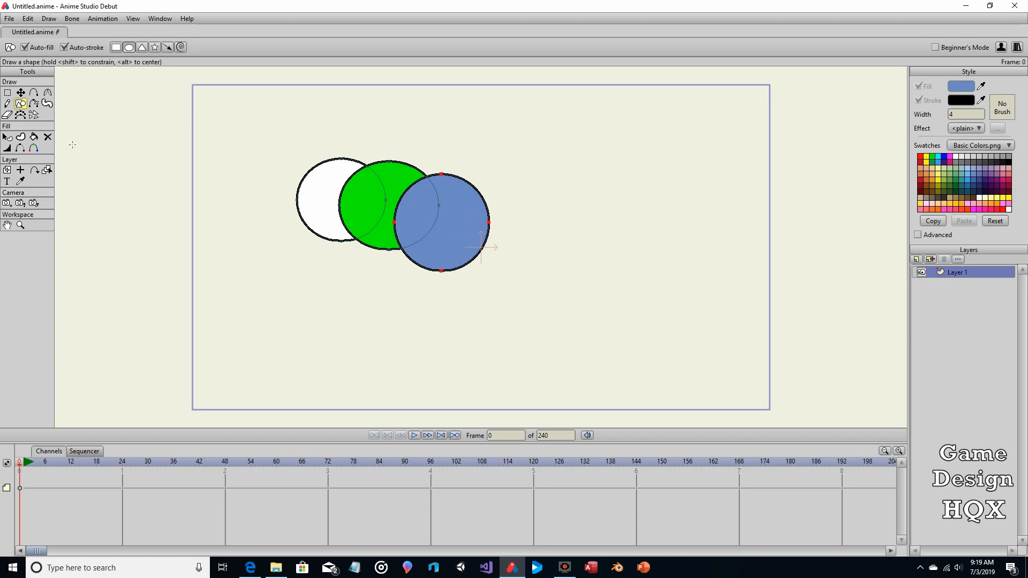
# Cut the green oval and paste it back so it sits in front of the white and blue ovals.
pyautogui.press('g')
pyautogui.click(382, 166)
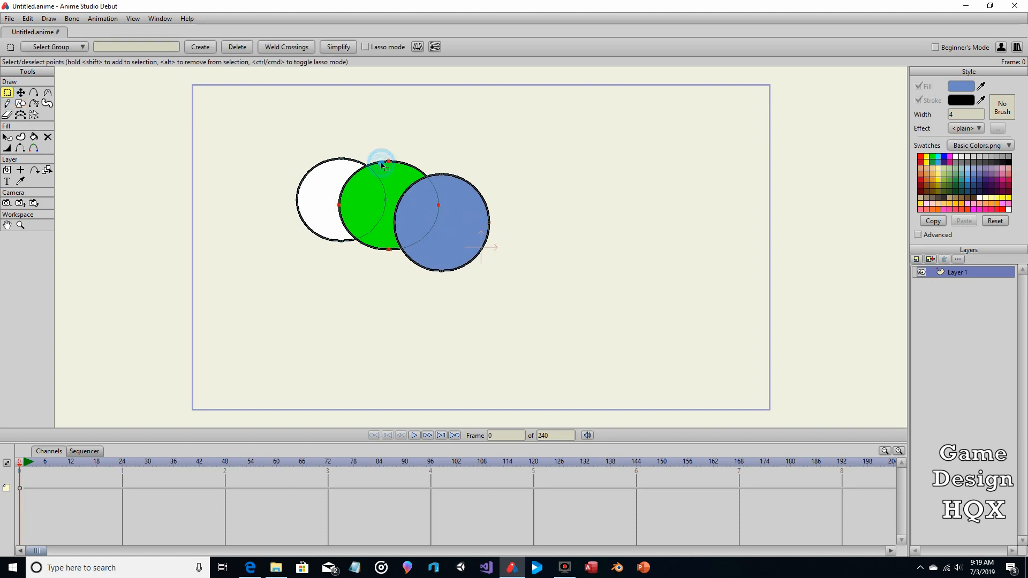
pyautogui.click(27, 18)
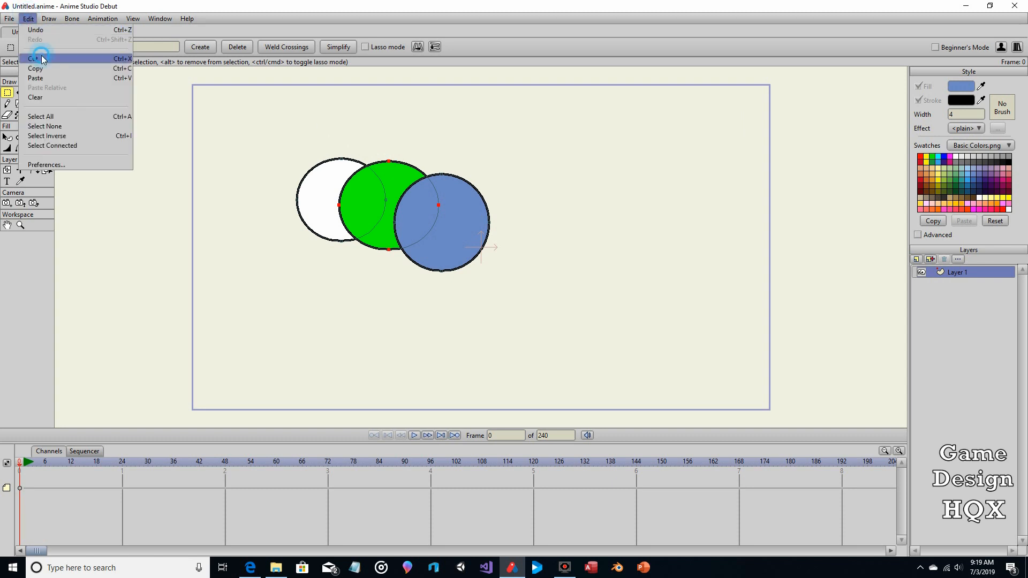
pyautogui.click(42, 59)
pyautogui.click(28, 18)
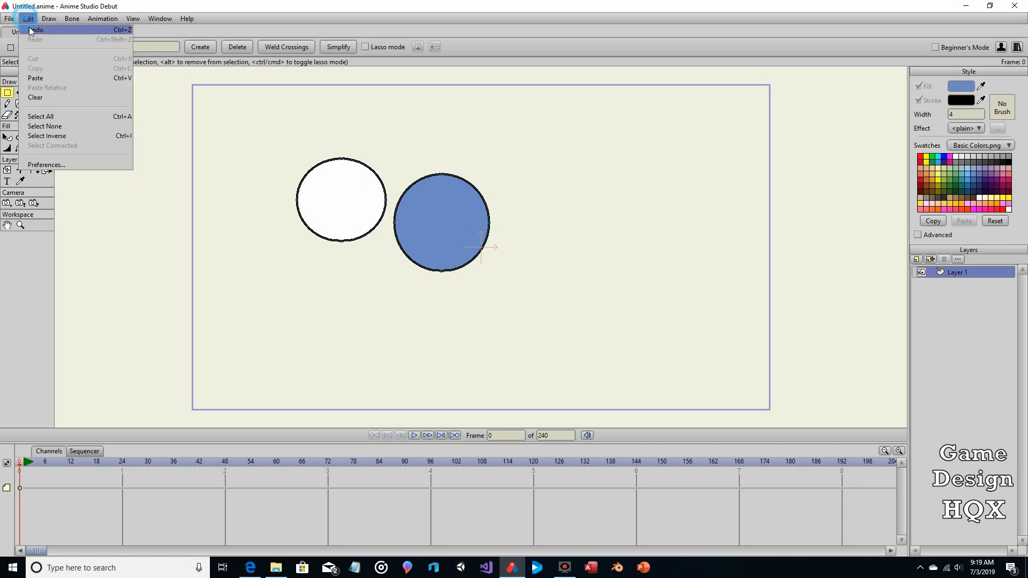
pyautogui.click(42, 78)
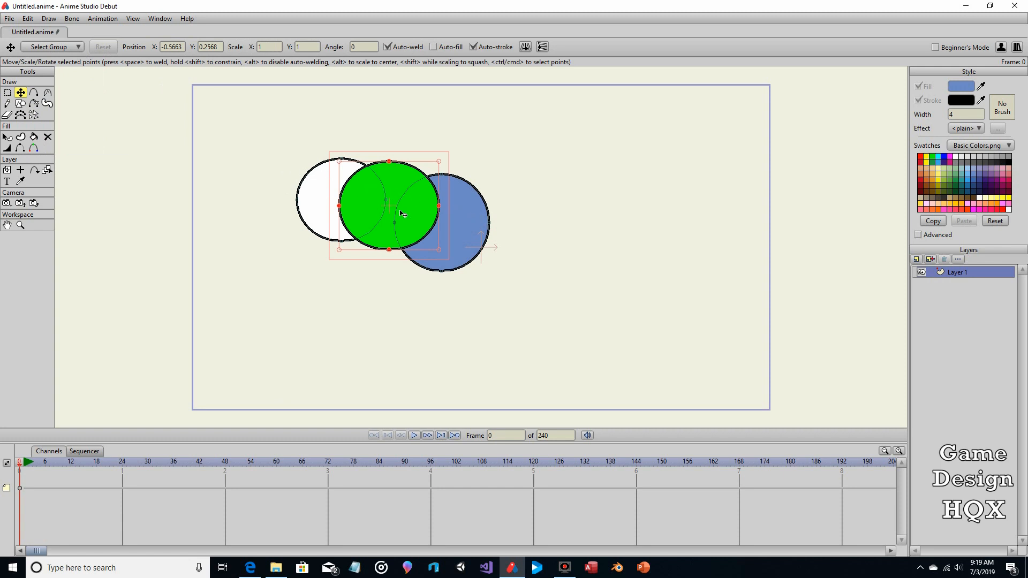
# Select all three overlapping ovals and delete them from the canvas.
pyautogui.click(7, 92)
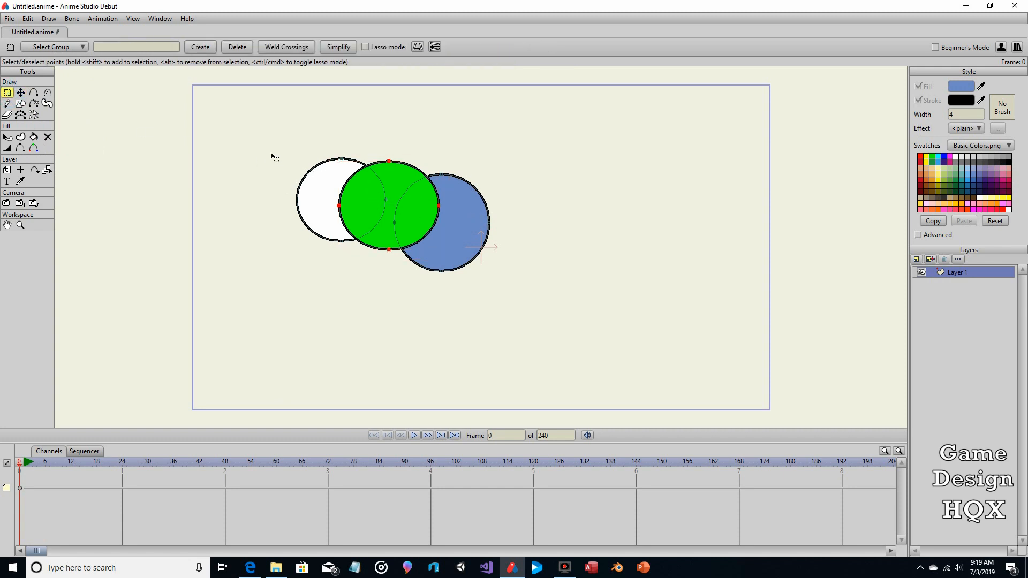
pyautogui.moveTo(271, 156); pyautogui.dragTo(537, 264)
pyautogui.press('Delete')
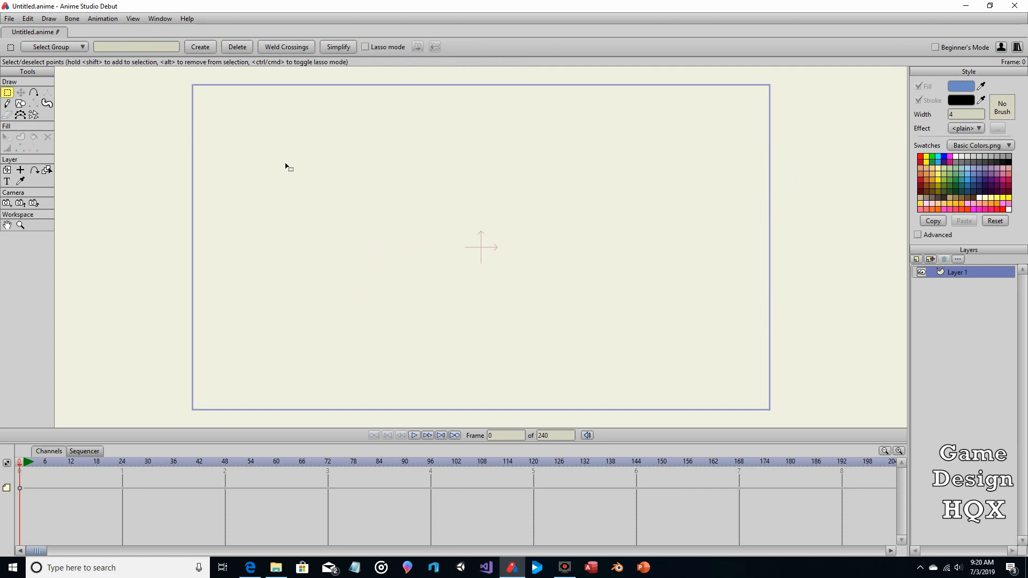
# Draw a closed nine-point head outline that narrows to a rounded chin, and fill it light orange with a black stroke.
pyautogui.click(33, 93)
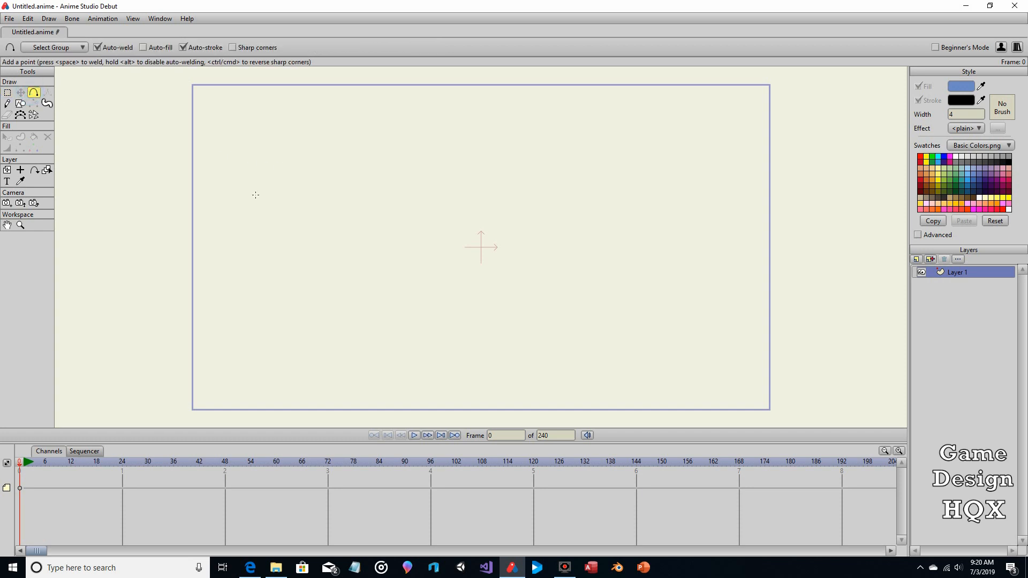
pyautogui.moveTo(264, 120)
pyautogui.mouseDown()
pyautogui.moveTo(259, 191)
pyautogui.moveTo(282, 280)
pyautogui.moveTo(348, 361)
pyautogui.moveTo(397, 367)
pyautogui.moveTo(460, 297)
pyautogui.moveTo(470, 119)
pyautogui.moveTo(362, 90)
pyautogui.moveTo(292, 97)
pyautogui.moveTo(263, 119)
pyautogui.mouseUp()
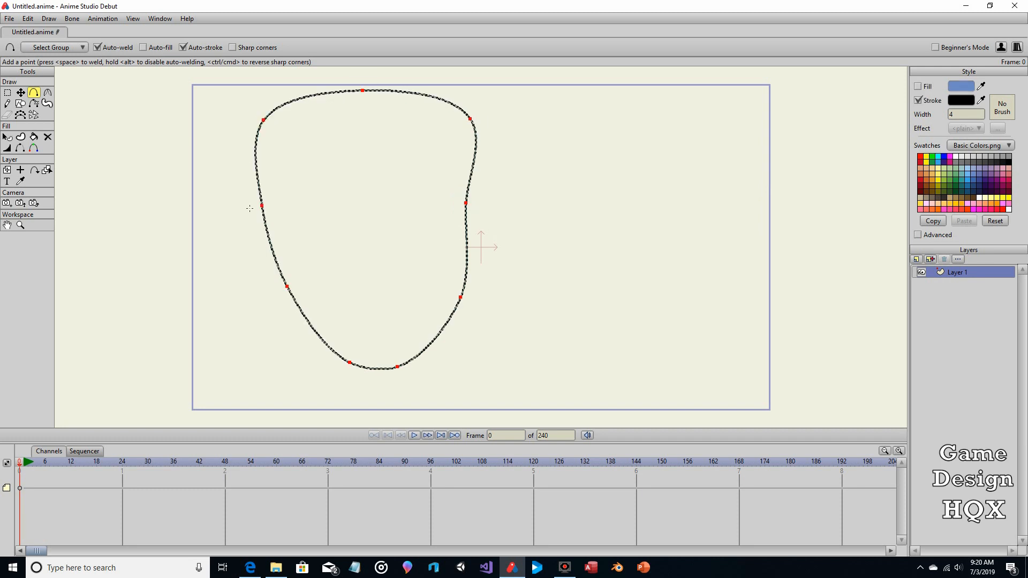
pyautogui.click(8, 92)
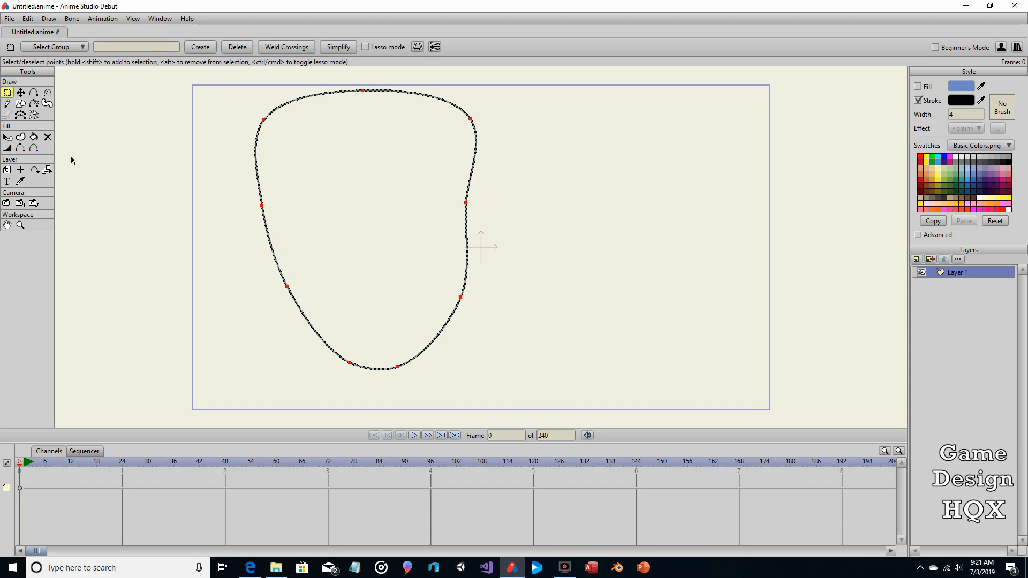
pyautogui.click(933, 173)
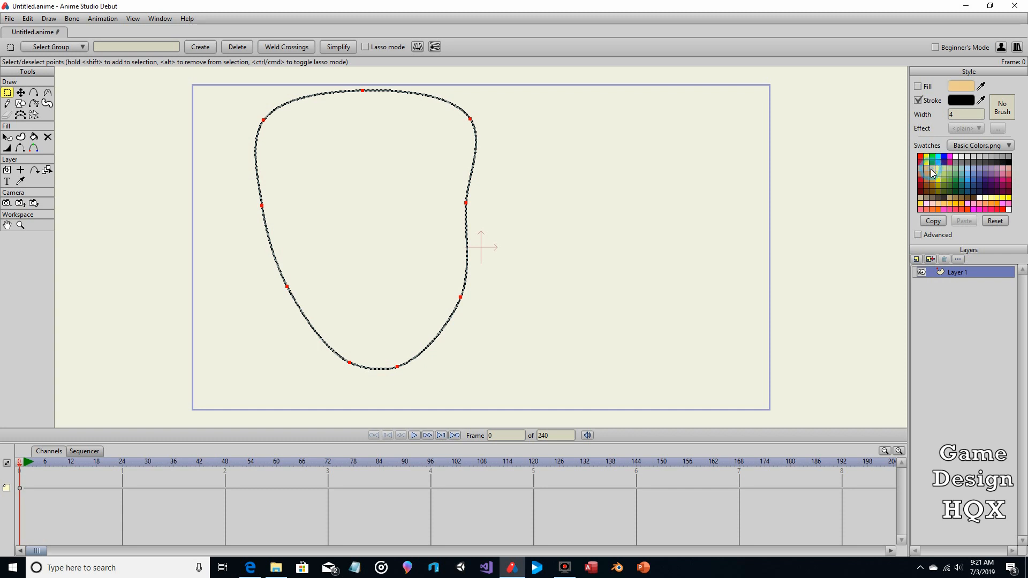
pyautogui.click(34, 137)
pyautogui.click(355, 171)
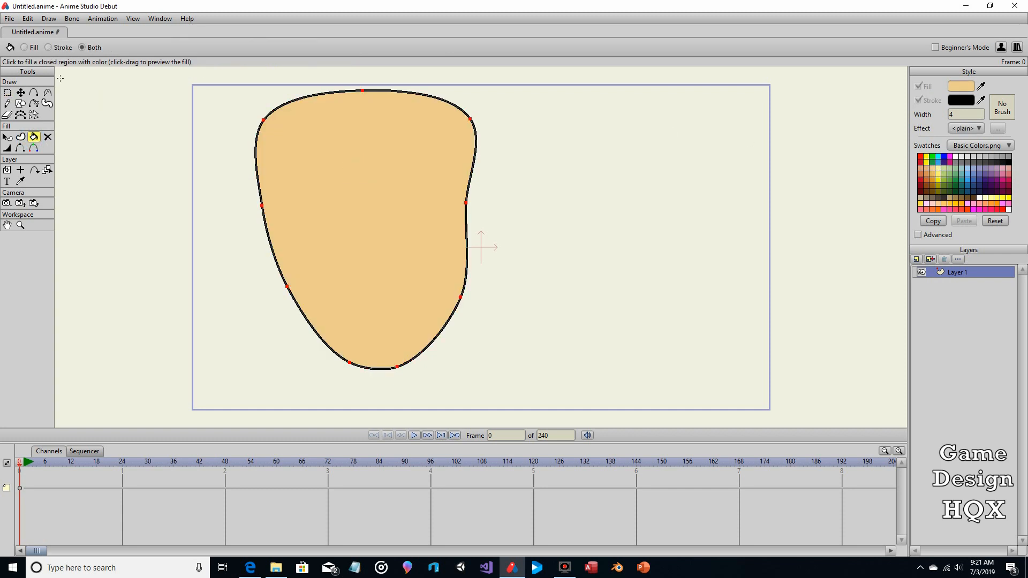
pyautogui.click(7, 92)
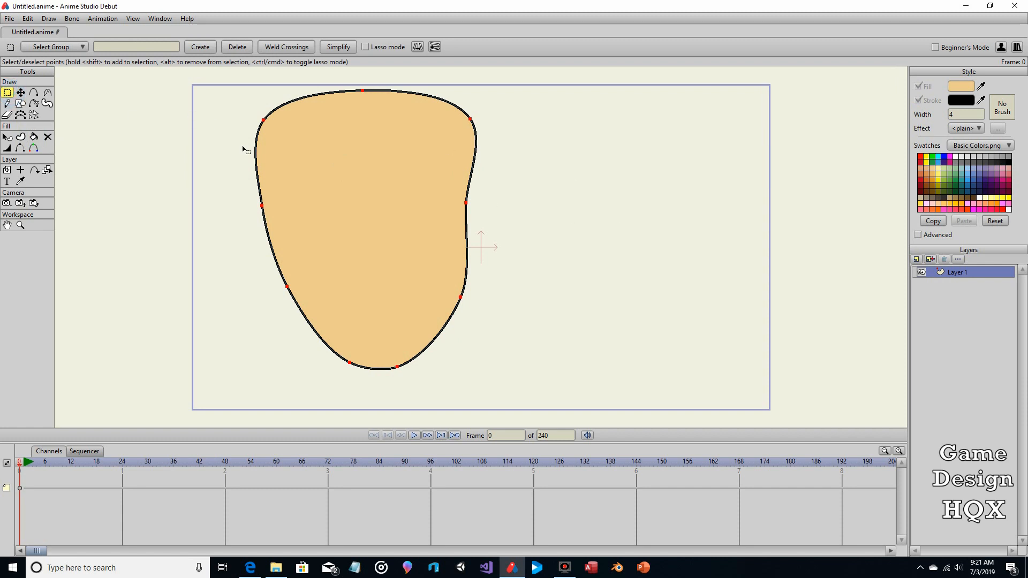
# Draw a white-filled oval for the eye beside the head and a smaller light-blue circle for the iris above it.
pyautogui.click(20, 104)
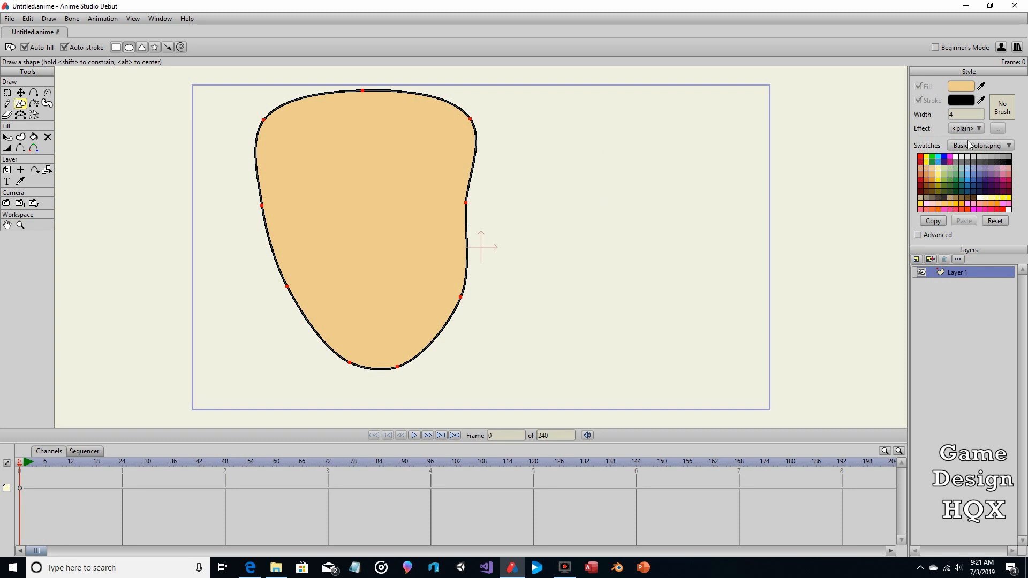
pyautogui.click(956, 156)
pyautogui.moveTo(574, 197); pyautogui.dragTo(636, 238)
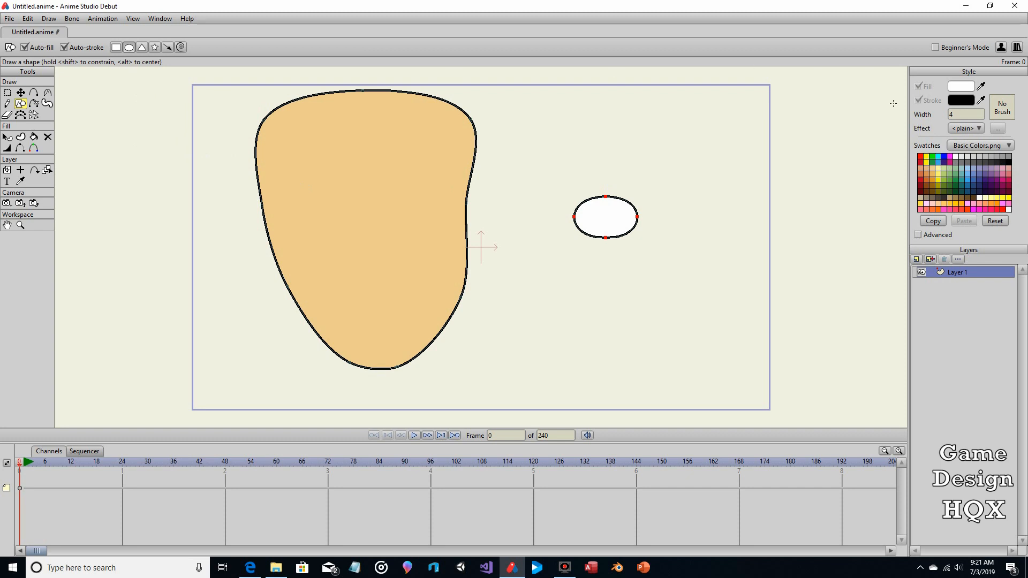
pyautogui.click(968, 166)
pyautogui.moveTo(638, 154); pyautogui.dragTo(686, 196)
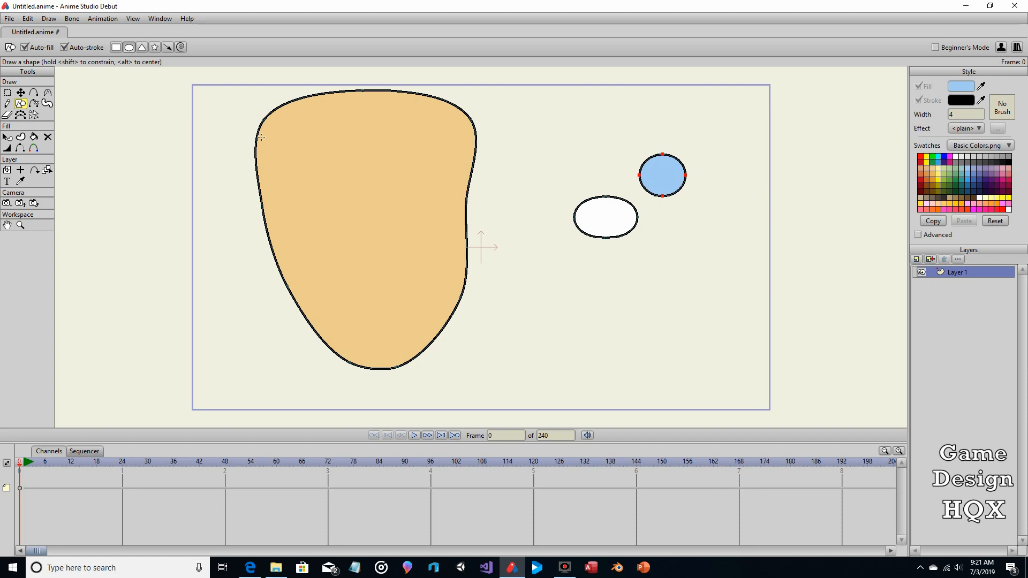
# Move the light-blue iris onto the white eye oval and scale it down to fit inside.
pyautogui.click(20, 92)
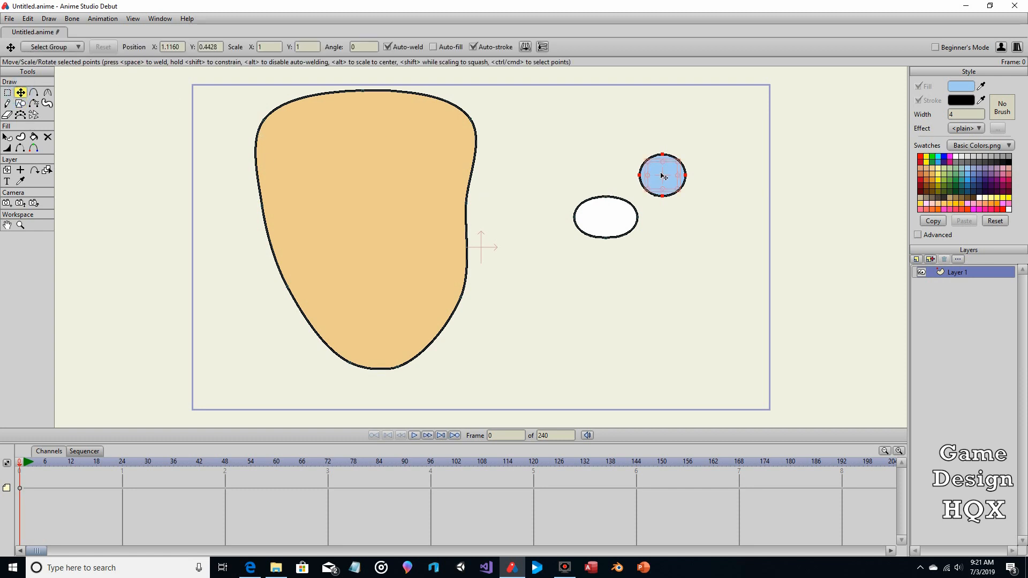
pyautogui.moveTo(662, 175); pyautogui.dragTo(610, 217)
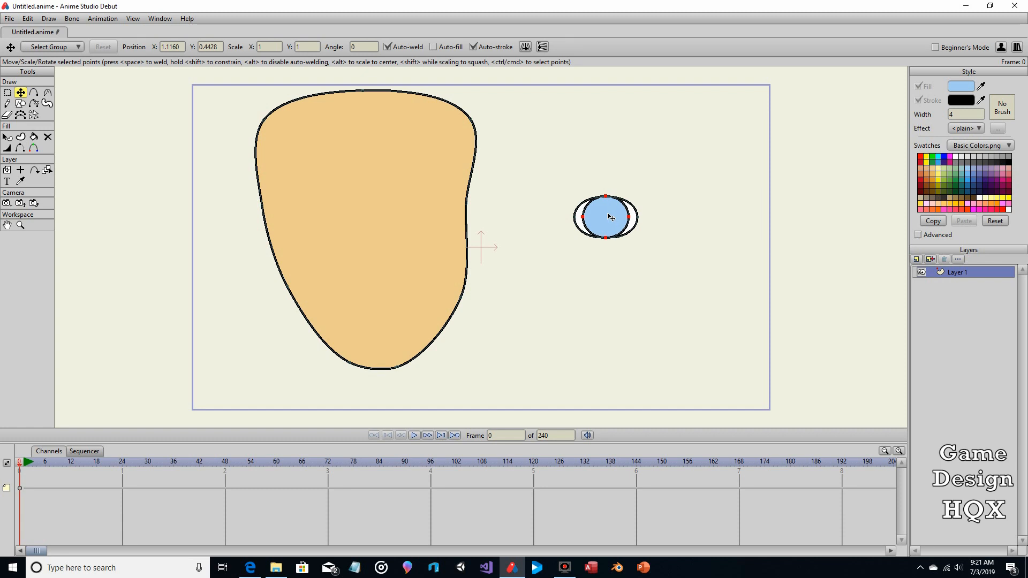
pyautogui.scroll(4, 659, 192)
pyautogui.moveTo(659, 191); pyautogui.dragTo(498, 227)
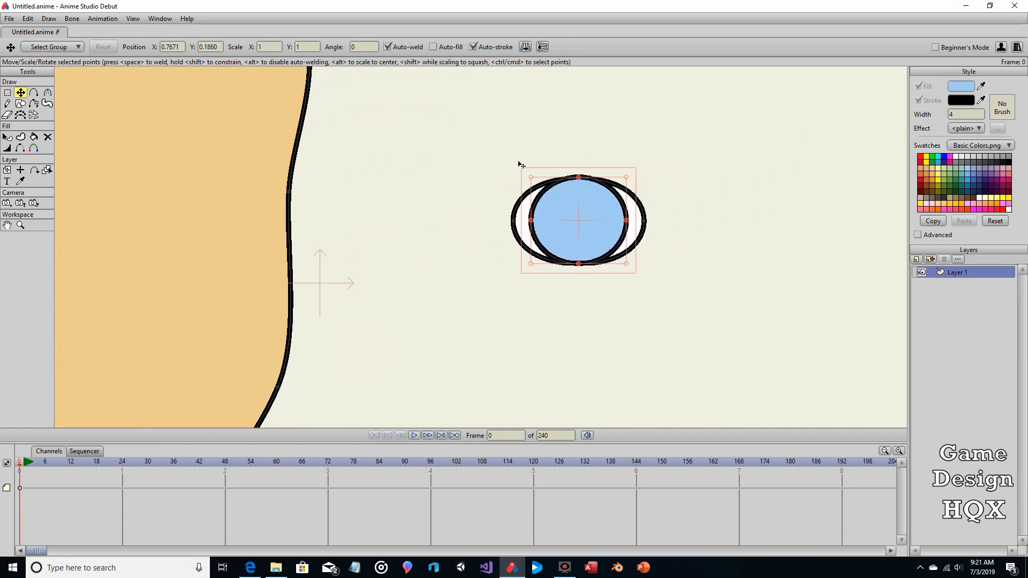
pyautogui.moveTo(627, 178); pyautogui.dragTo(603, 194)
pyautogui.moveTo(560, 235); pyautogui.dragTo(574, 234)
# Shrink the iris slightly more, center it horizontally within the white of the eye, and deselect it.
pyautogui.scroll(-5, 664, 209)
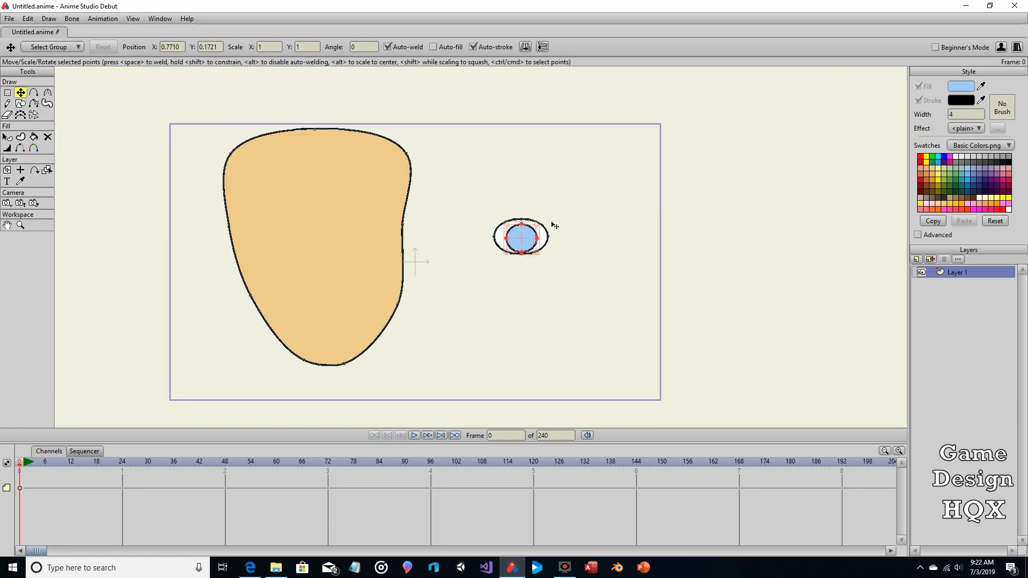
pyautogui.scroll(2, 554, 225)
pyautogui.scroll(3, 566, 224)
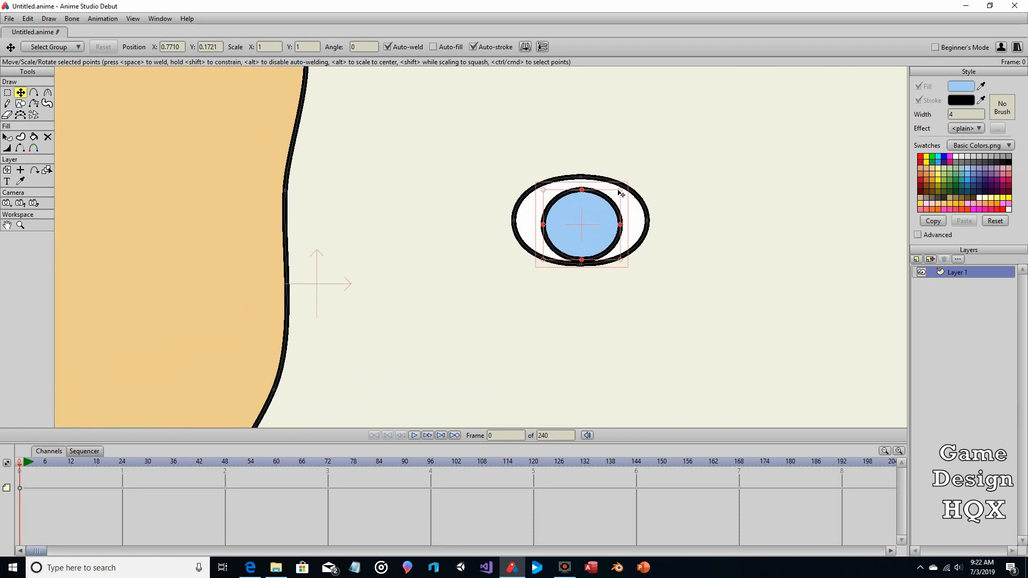
pyautogui.moveTo(621, 194); pyautogui.dragTo(614, 197)
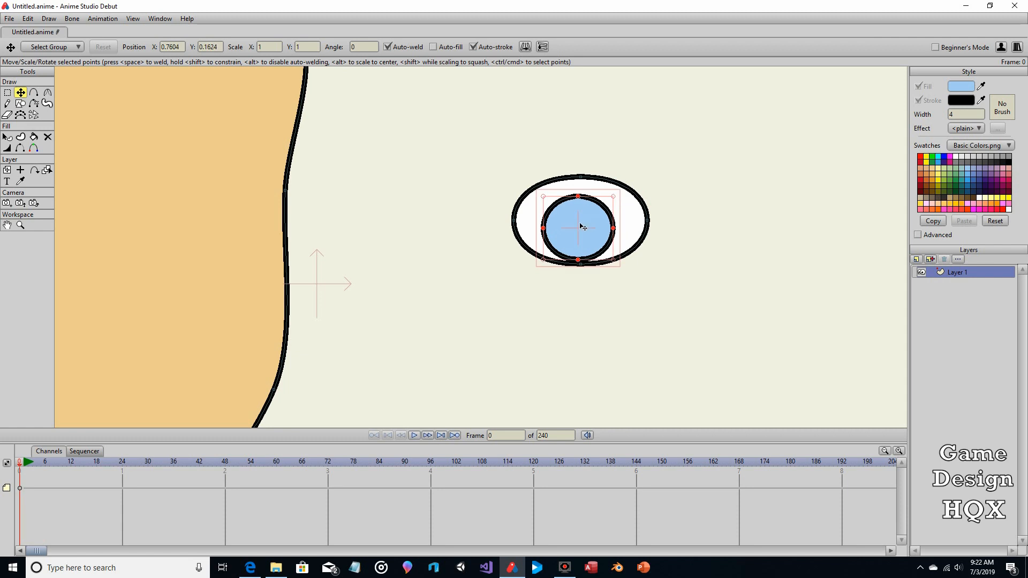
pyautogui.moveTo(582, 227); pyautogui.dragTo(586, 223)
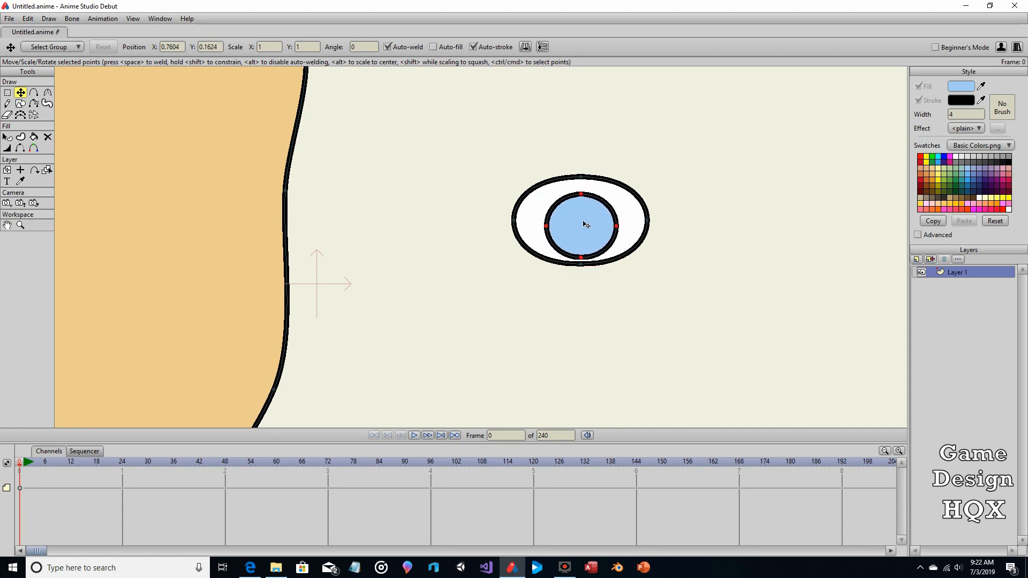
pyautogui.click(715, 217)
# Place a single freehand point beside the eye and widen it to about 954 percent to form a black pupil dot.
pyautogui.scroll(-4, 716, 218)
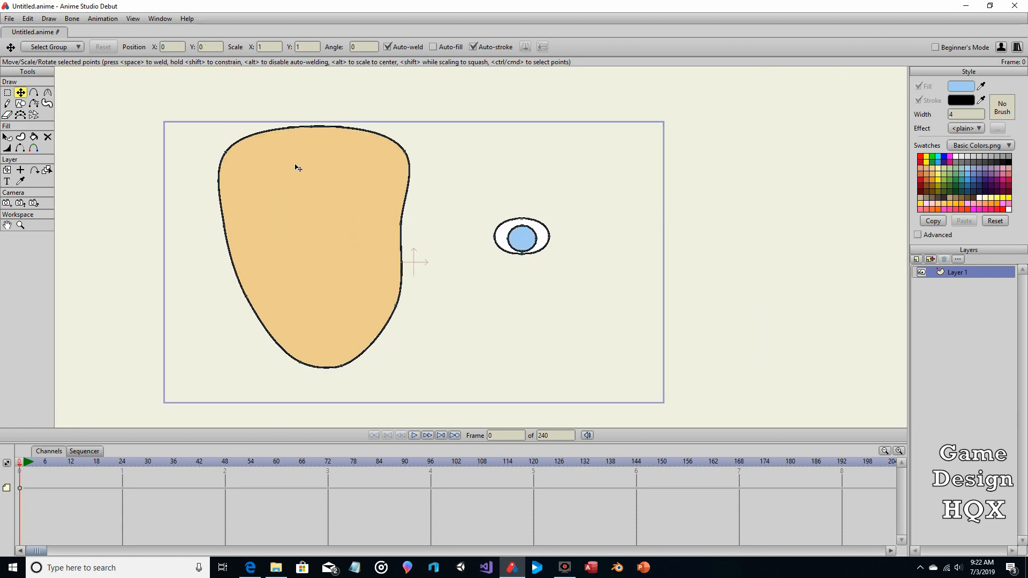
pyautogui.click(7, 104)
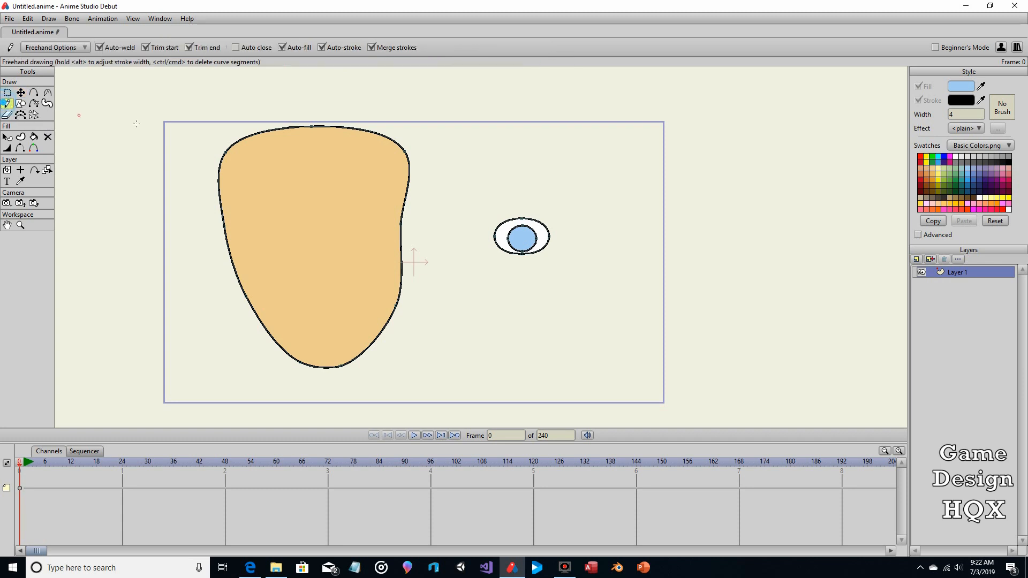
pyautogui.click(597, 194)
pyautogui.click(7, 149)
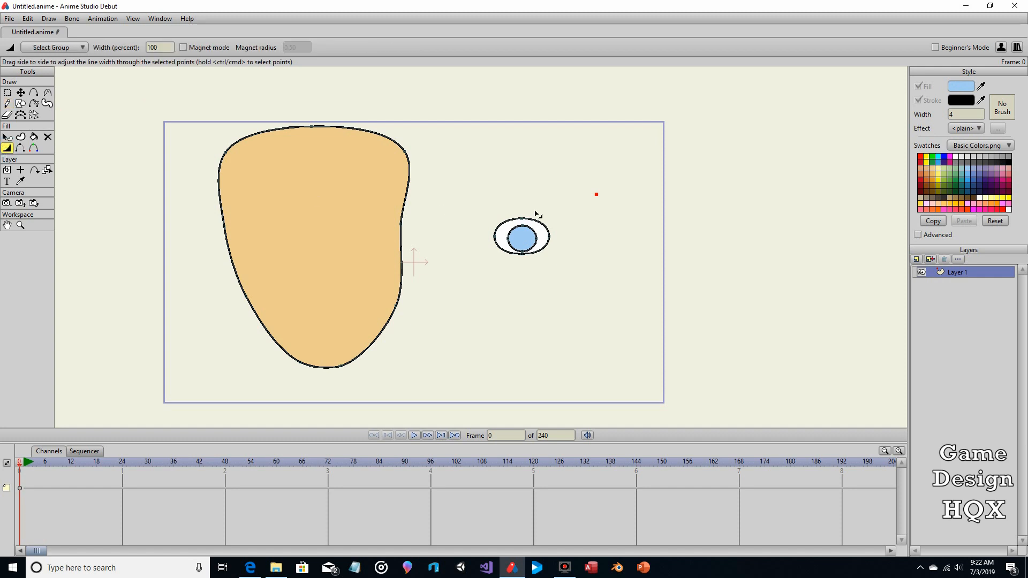
pyautogui.moveTo(598, 200)
pyautogui.mouseDown()
pyautogui.moveTo(823, 237)
pyautogui.moveTo(684, 258)
pyautogui.mouseUp()
# Move the black pupil dot onto the light-blue iris.
pyautogui.rightClick(588, 232)
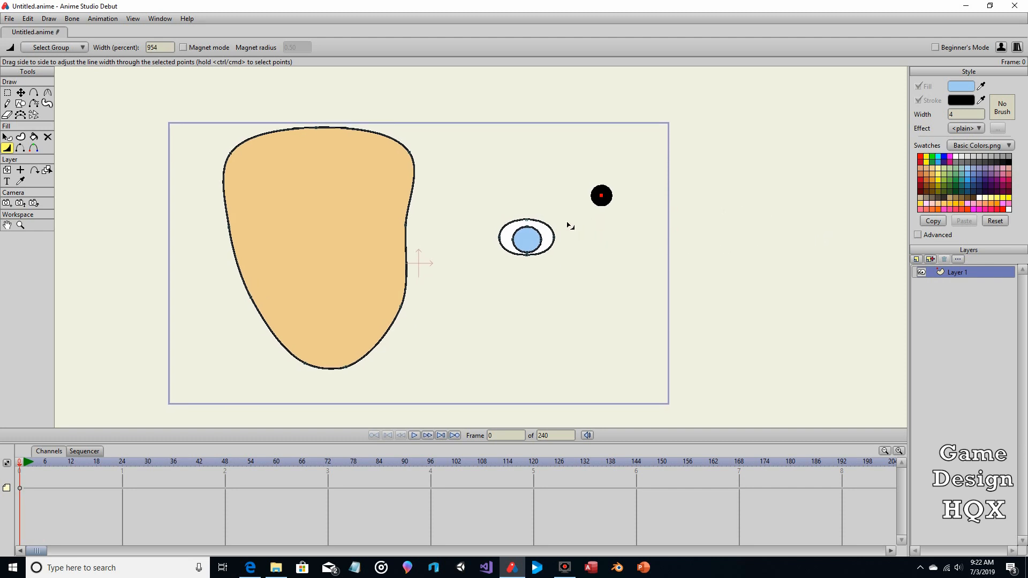
pyautogui.click(20, 92)
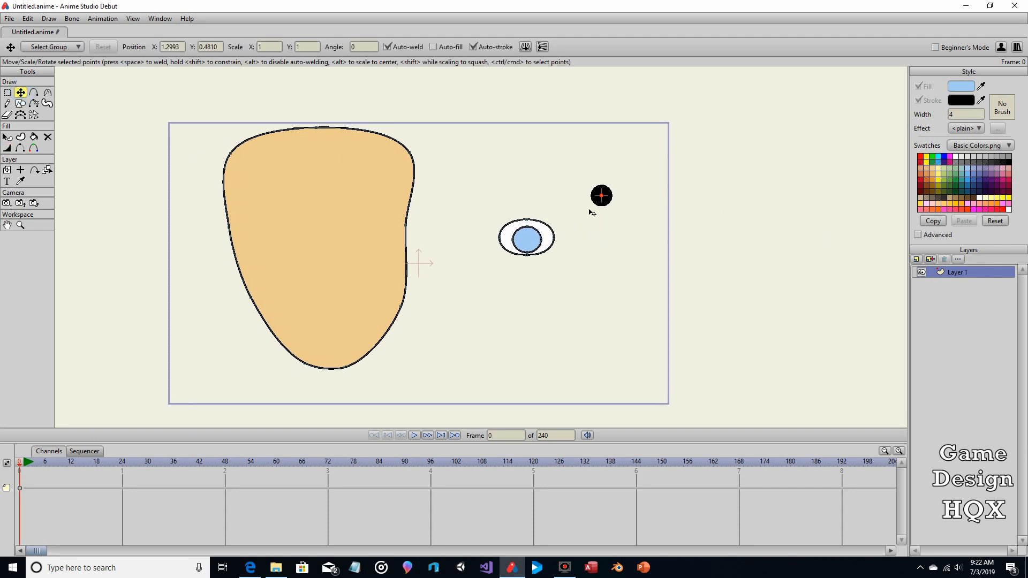
pyautogui.moveTo(601, 198); pyautogui.dragTo(525, 242)
# Reduce the pupil's line width to about 656 percent and nudge it to the iris's center.
pyautogui.scroll(5, 585, 235)
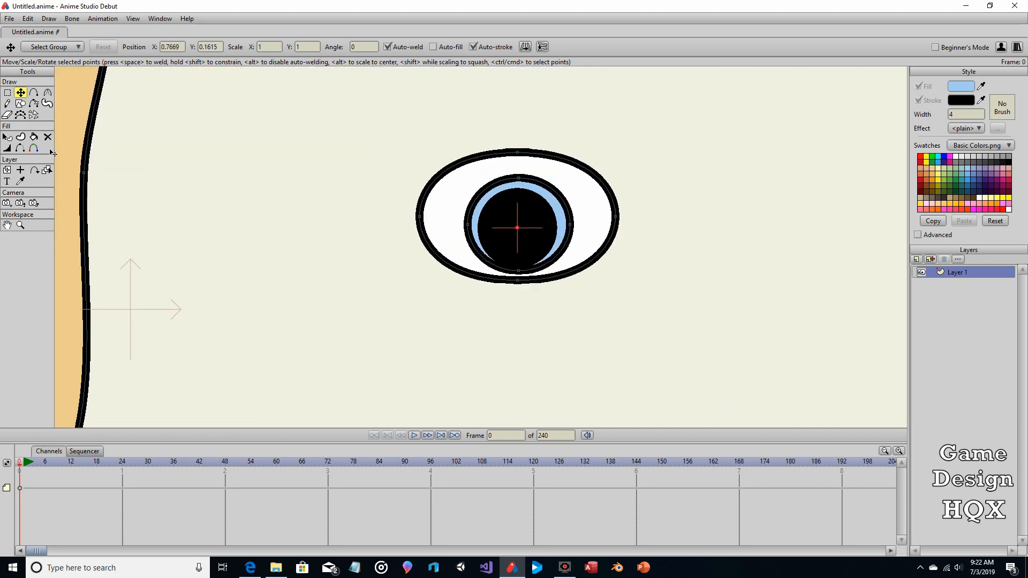
pyautogui.click(7, 149)
pyautogui.moveTo(517, 229); pyautogui.dragTo(436, 233)
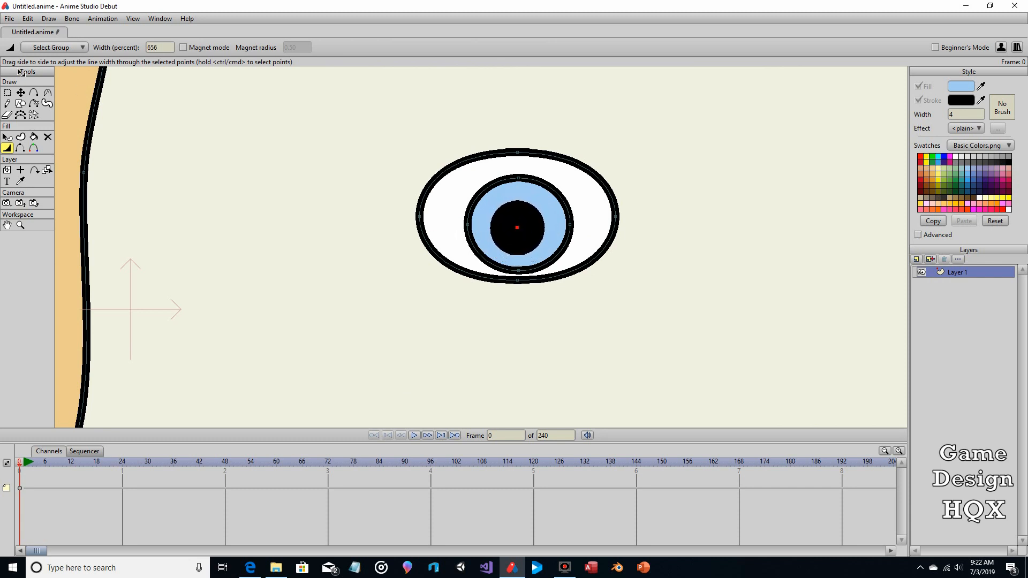
pyautogui.click(21, 92)
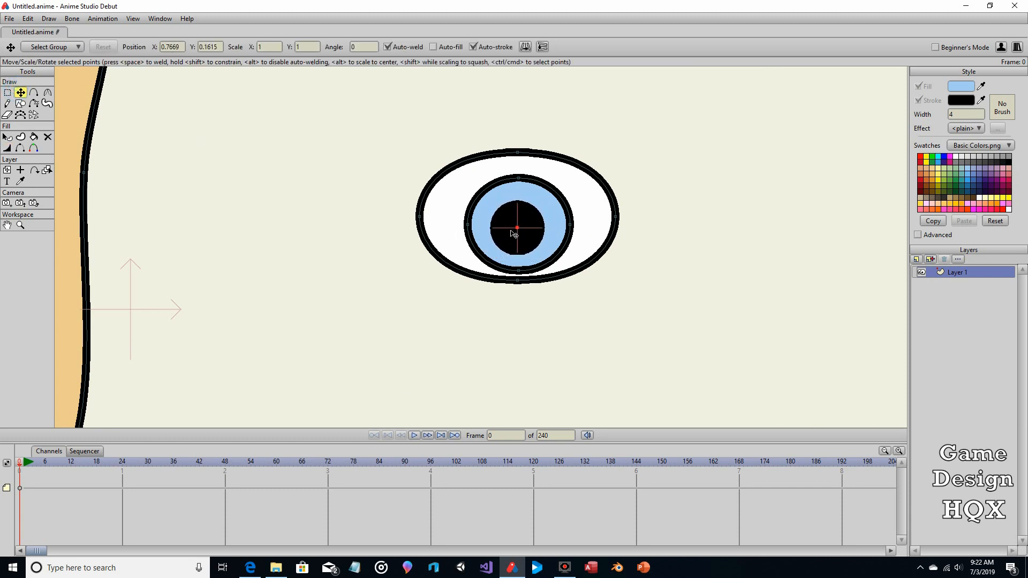
pyautogui.moveTo(513, 233); pyautogui.dragTo(515, 233)
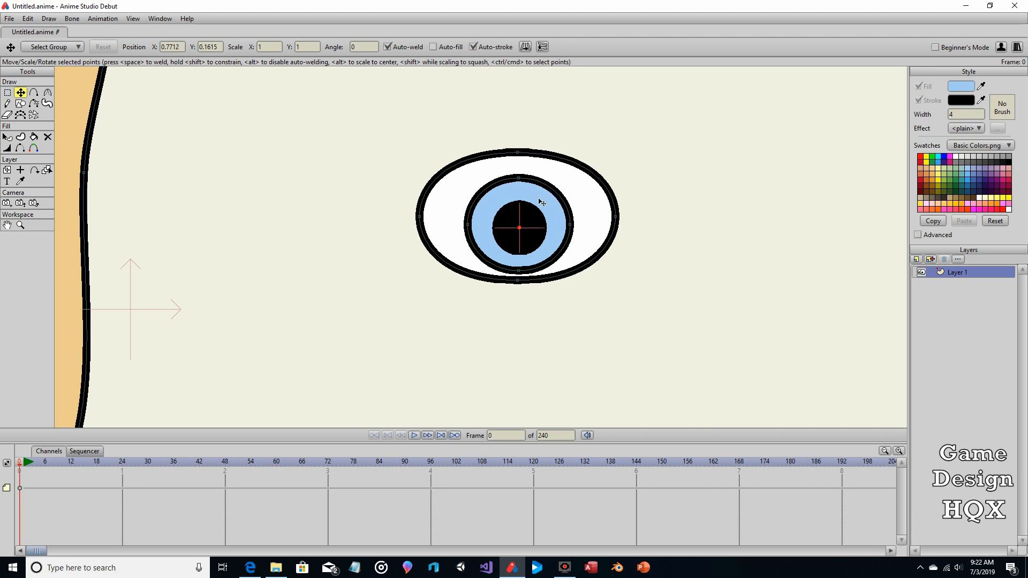
# Set fill and stroke to white and place a single freehand point above the eye at about 234 percent line width.
pyautogui.scroll(-5, 542, 205)
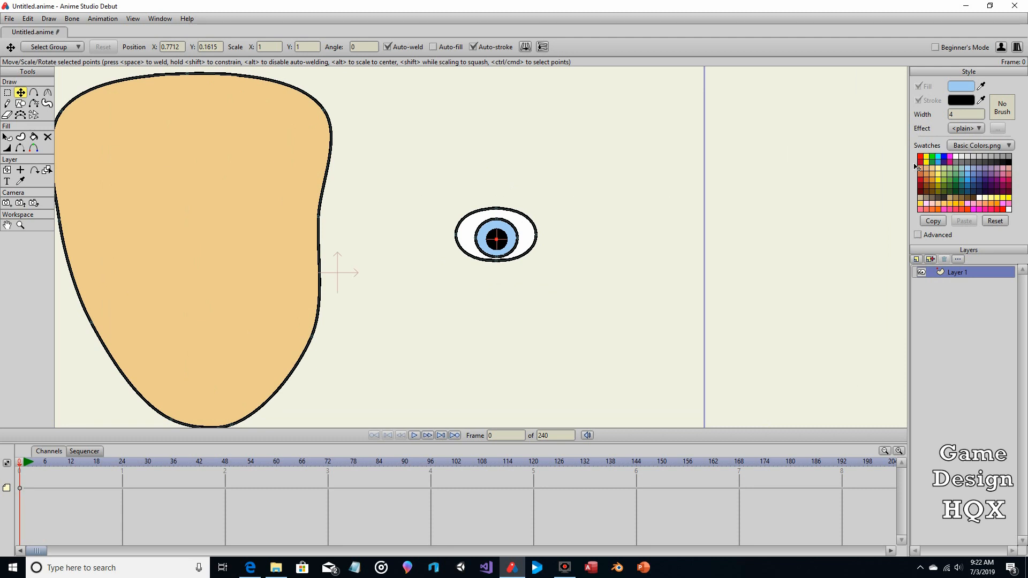
pyautogui.click(956, 157)
pyautogui.keyDown('shift'); pyautogui.click(956, 157); pyautogui.keyUp('shift')
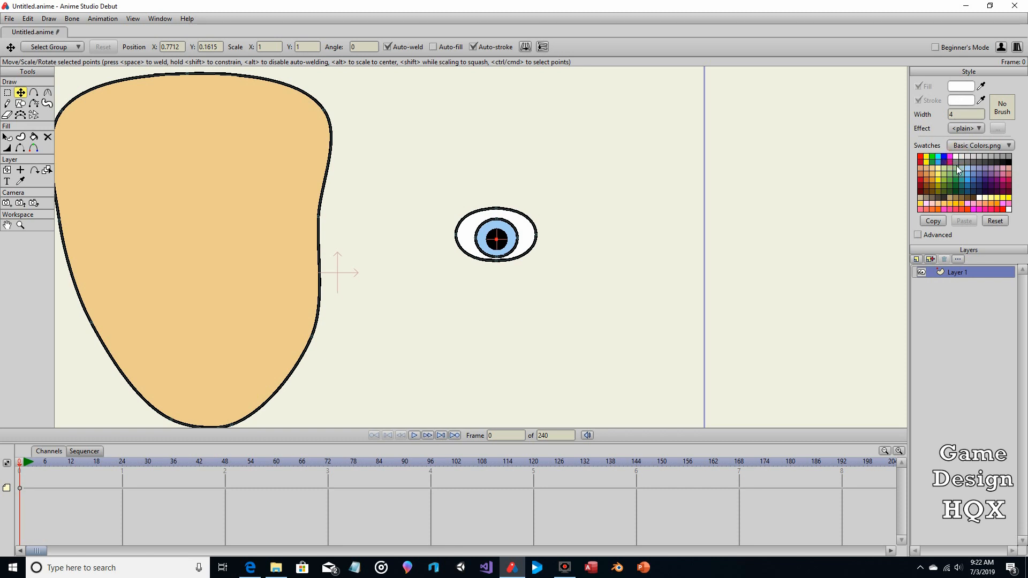
pyautogui.click(7, 103)
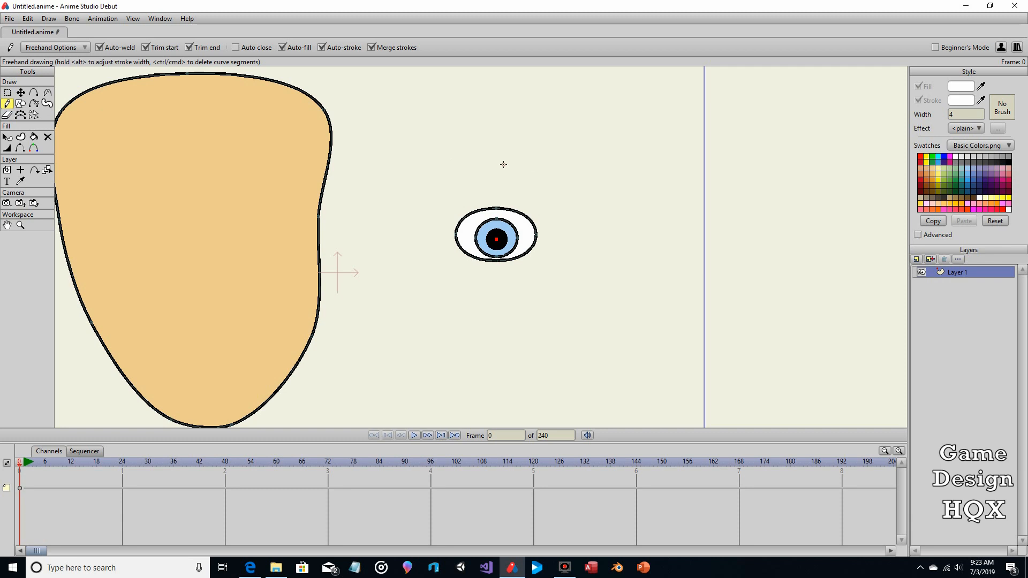
pyautogui.click(467, 166)
pyautogui.click(7, 148)
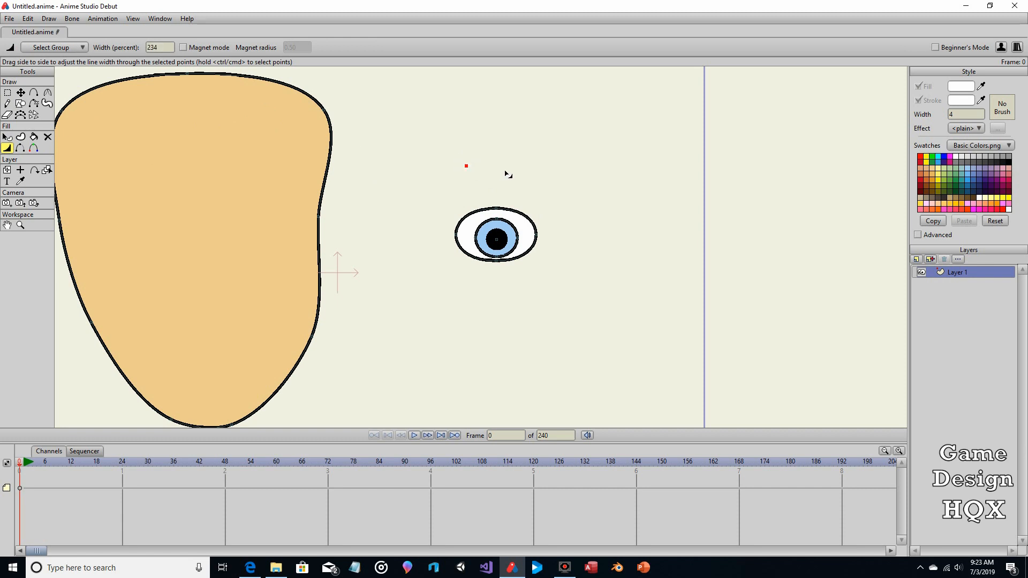
# Move the white dot onto the upper-left edge of the black pupil as a highlight.
pyautogui.click(20, 92)
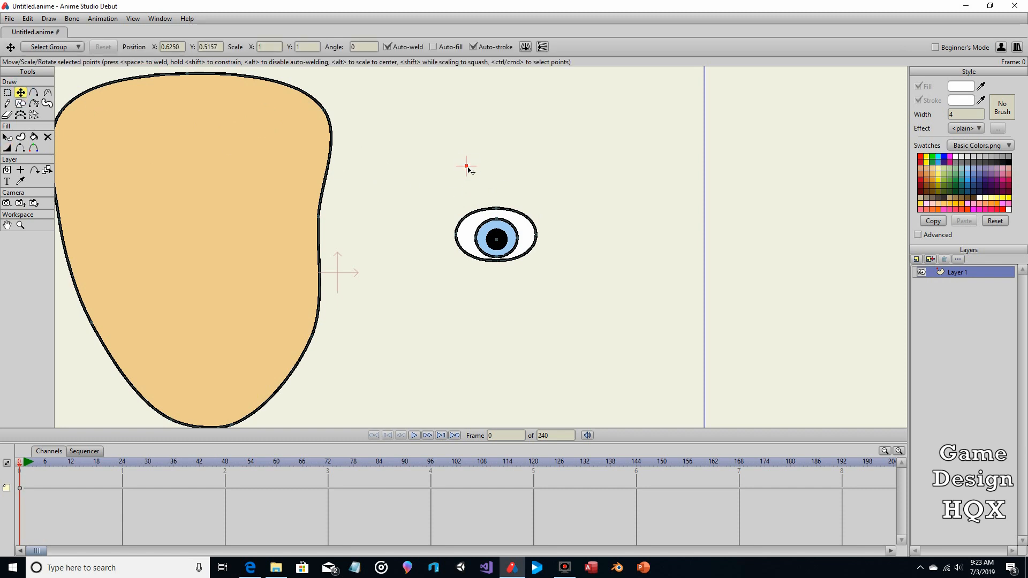
pyautogui.moveTo(469, 170); pyautogui.dragTo(490, 232)
pyautogui.click(8, 93)
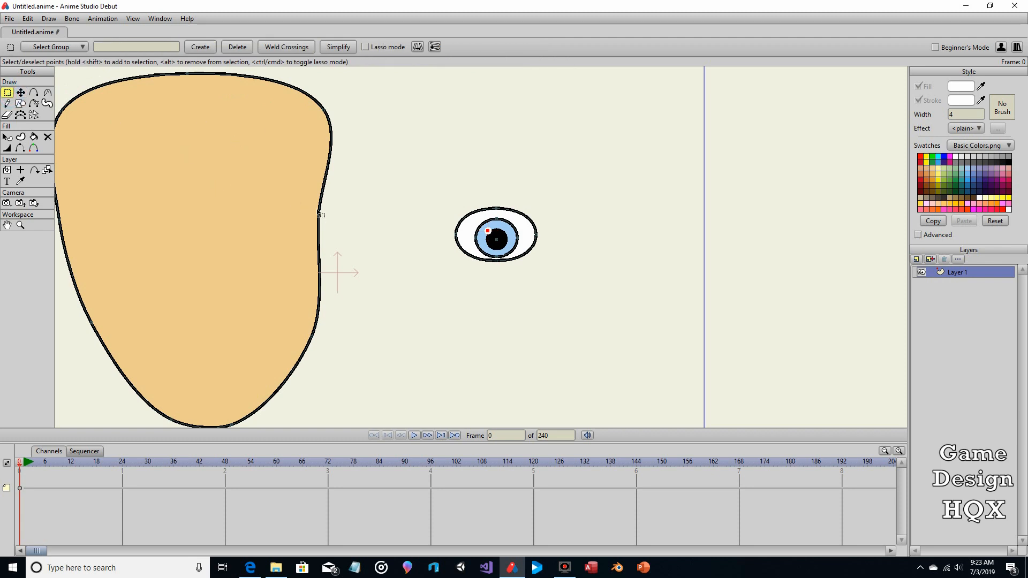
# Set the stroke color to black and the fill to the head's tan, and choose the oval shape for drawing.
pyautogui.scroll(-1, 319, 212)
pyautogui.moveTo(323, 212); pyautogui.dragTo(351, 225)
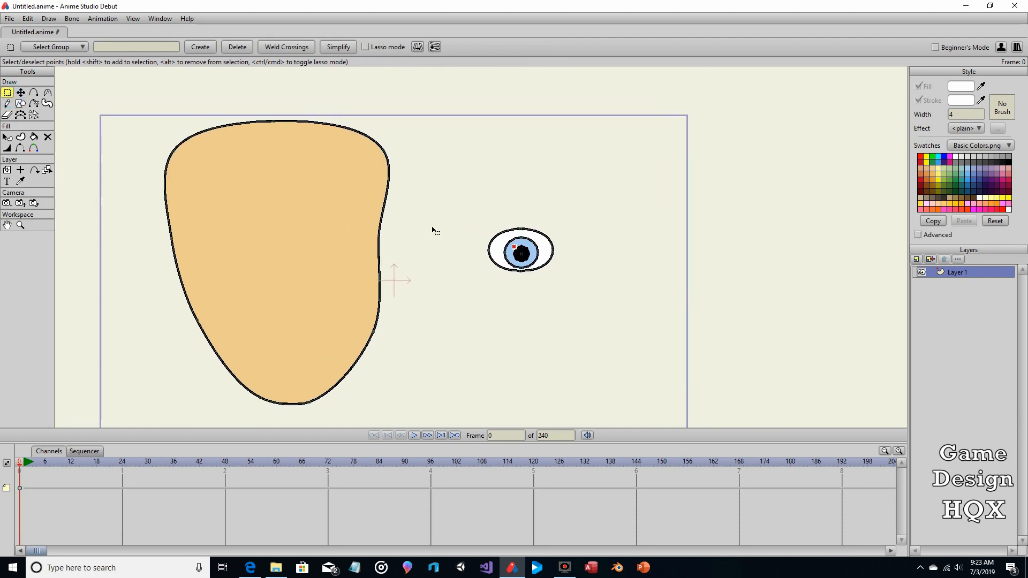
pyautogui.moveTo(432, 226); pyautogui.dragTo(396, 227)
pyautogui.moveTo(552, 238); pyautogui.dragTo(538, 241)
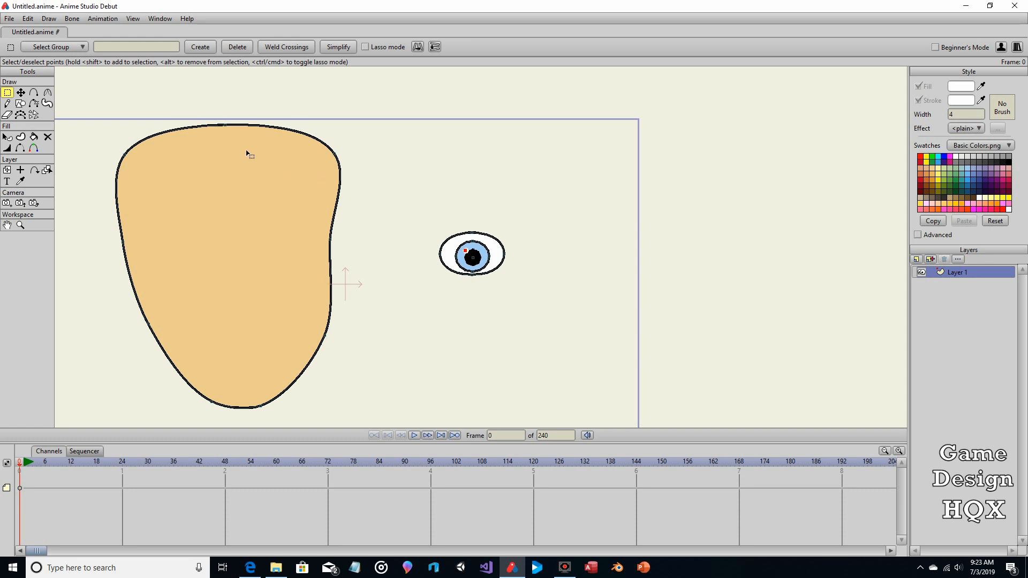
pyautogui.click(33, 92)
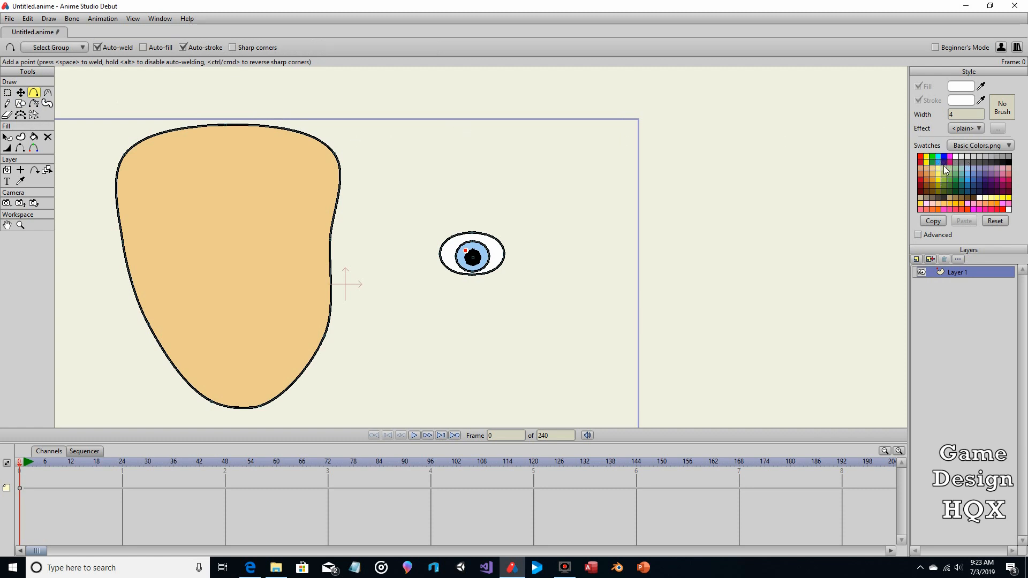
pyautogui.rightClick(1007, 163)
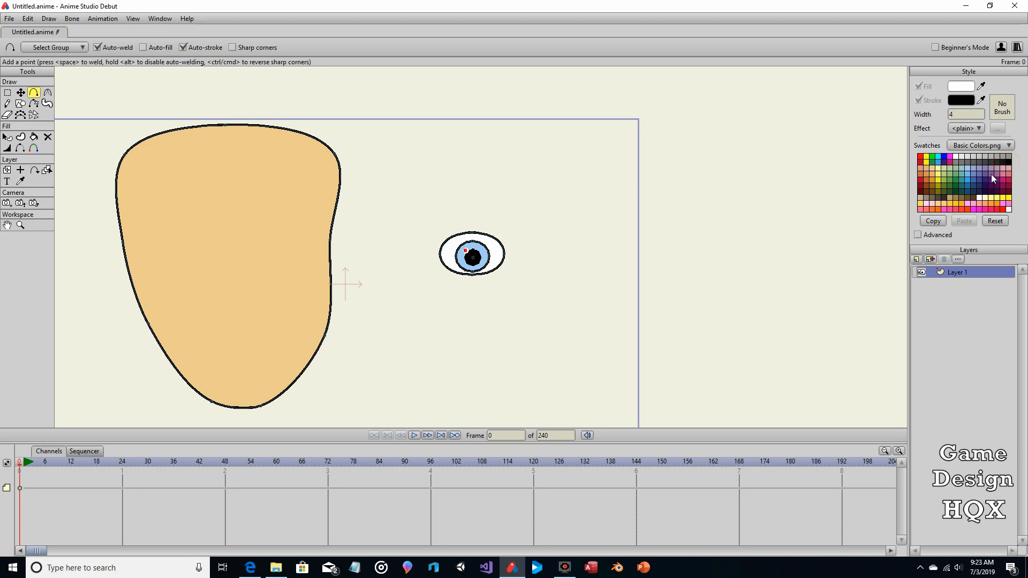
pyautogui.click(933, 168)
pyautogui.click(22, 105)
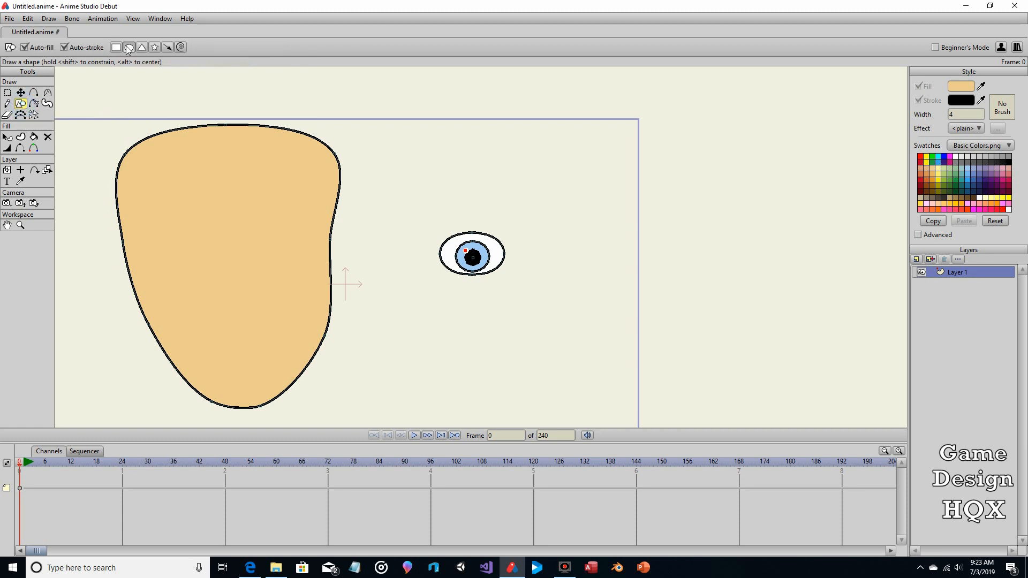
pyautogui.moveTo(475, 156); pyautogui.dragTo(566, 224)
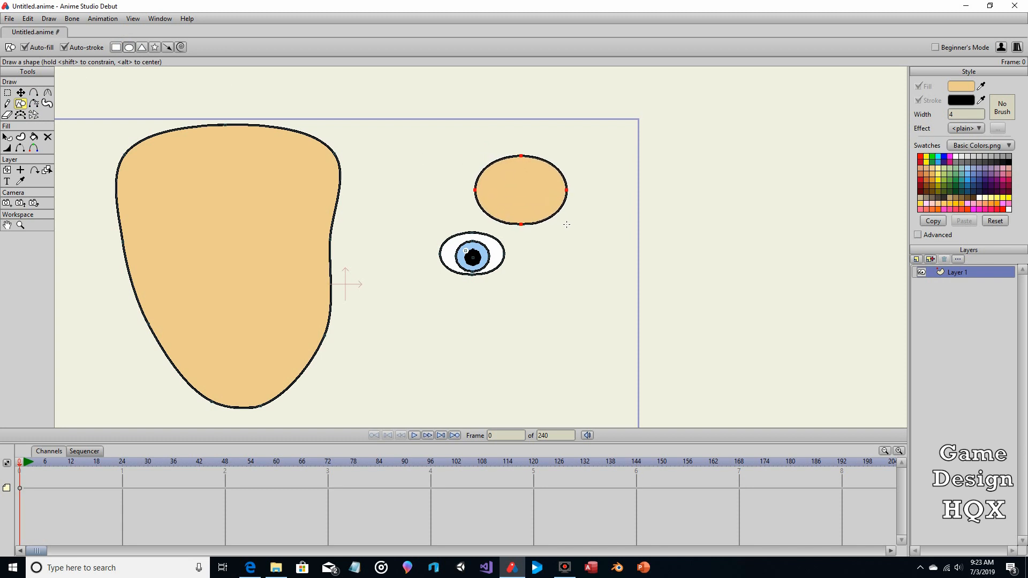
pyautogui.click(28, 18)
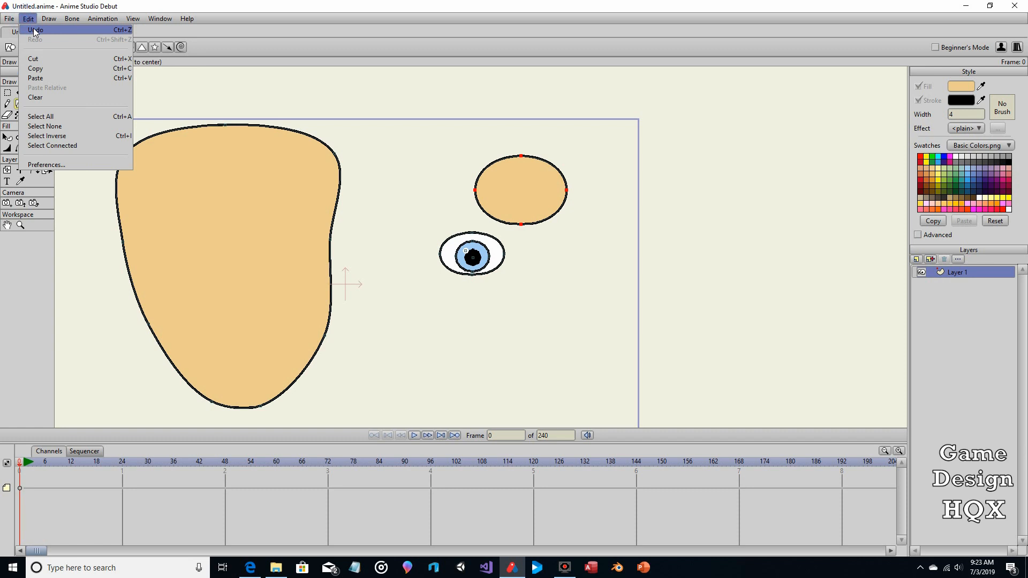
pyautogui.click(35, 30)
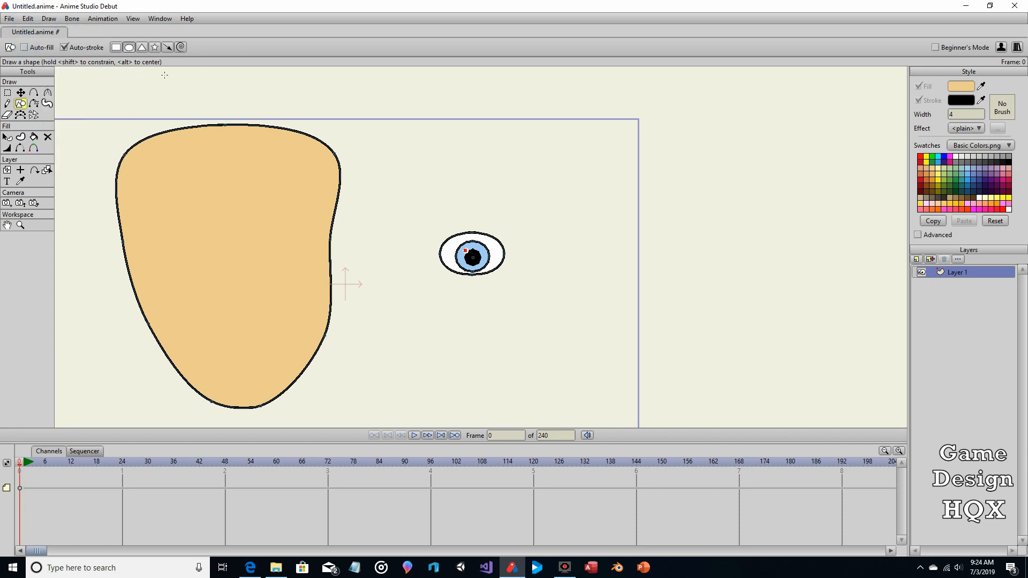
# Draw an unfilled, black-outlined oval somewhat larger than the eye, above and to its right, with auto-fill off.
pyautogui.moveTo(496, 152); pyautogui.dragTo(581, 217)
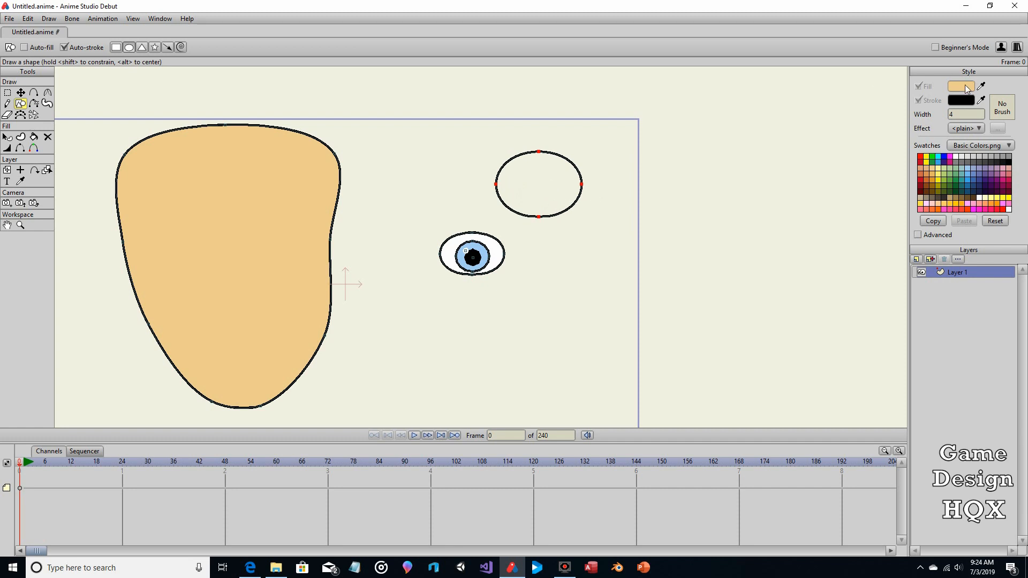
pyautogui.moveTo(653, 130); pyautogui.dragTo(563, 159)
pyautogui.scroll(3, 564, 159)
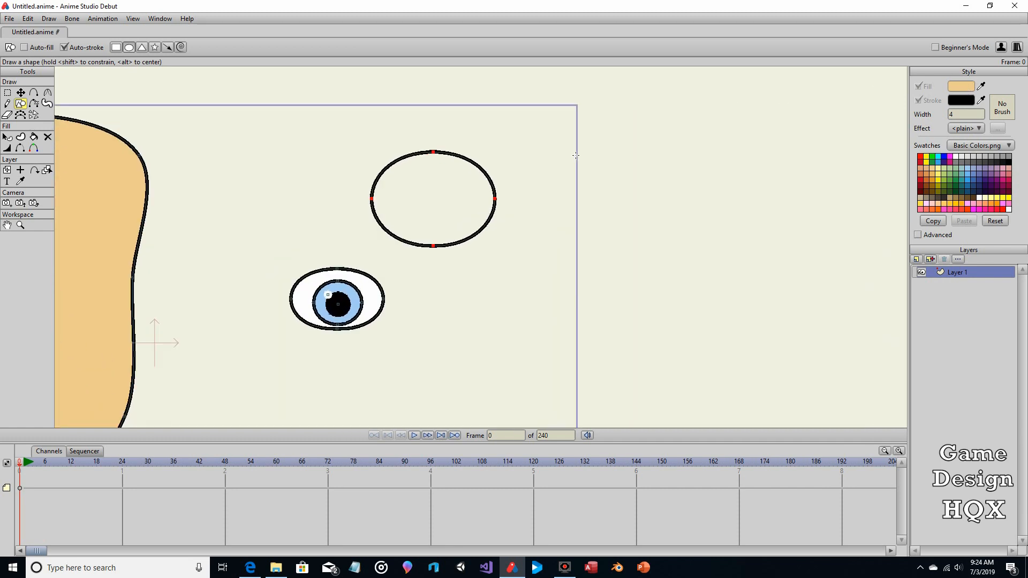
# Add a closed, flat five-point curve inside the new oval and reduce its line width to 0 percent.
pyautogui.click(34, 93)
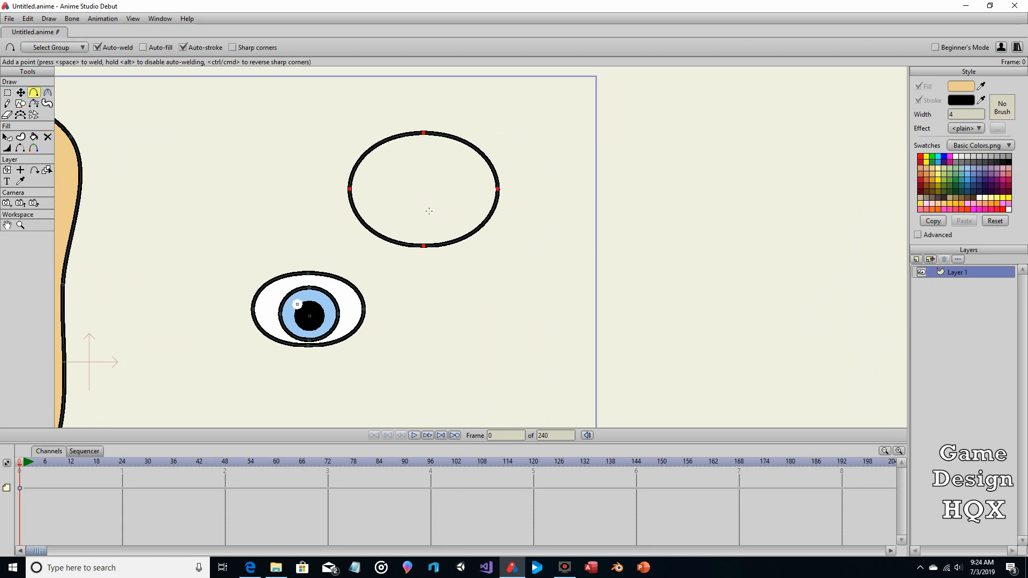
pyautogui.moveTo(371, 193)
pyautogui.mouseDown()
pyautogui.moveTo(410, 176)
pyautogui.moveTo(462, 182)
pyautogui.moveTo(477, 197)
pyautogui.moveTo(417, 215)
pyautogui.moveTo(374, 198)
pyautogui.moveTo(384, 204)
pyautogui.mouseUp()
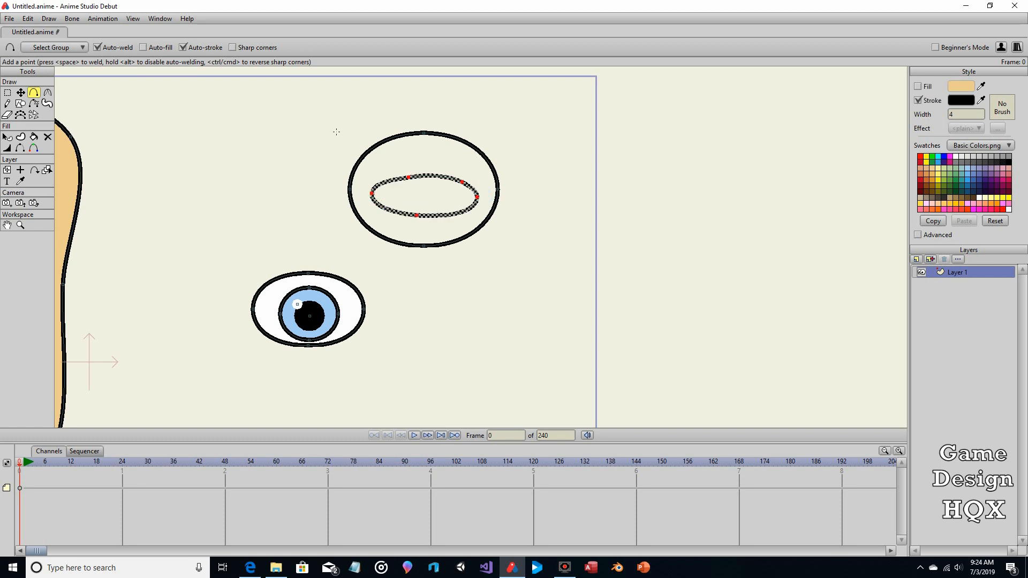
pyautogui.click(7, 147)
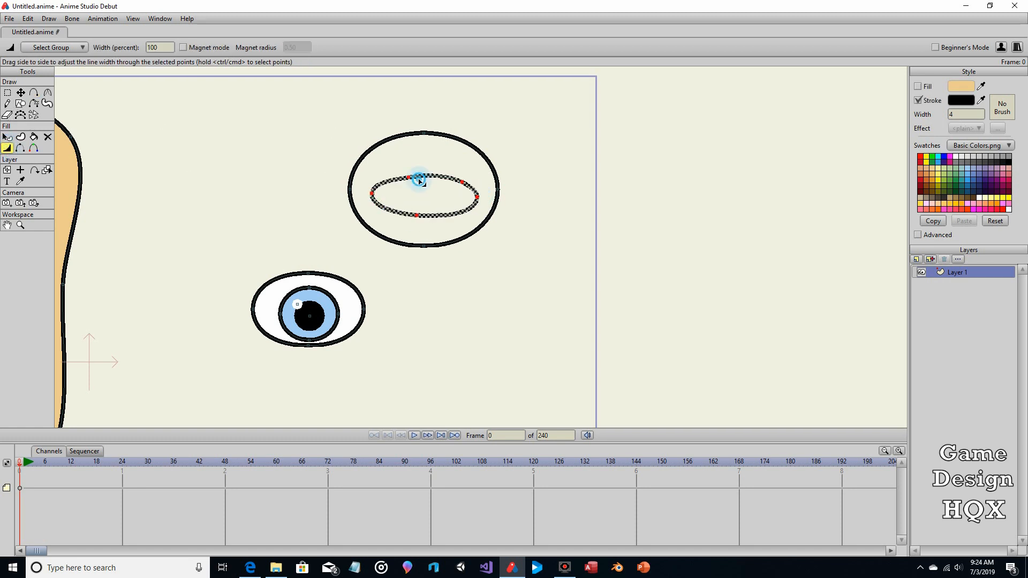
pyautogui.moveTo(419, 181); pyautogui.dragTo(366, 184)
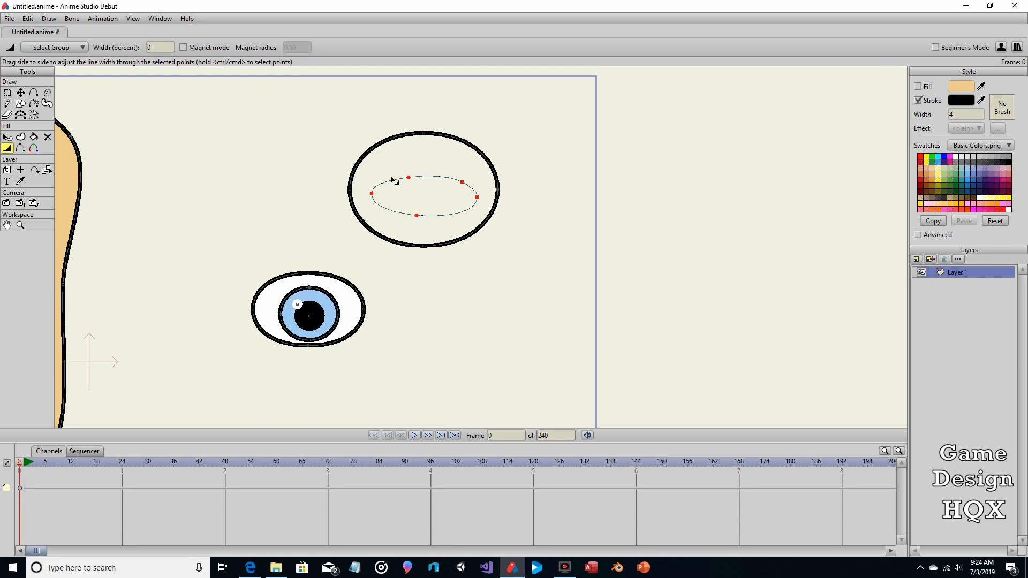
# Select the inner curve's leftmost point and lower its curvature to about 0.13 to form an eye corner.
pyautogui.click(7, 92)
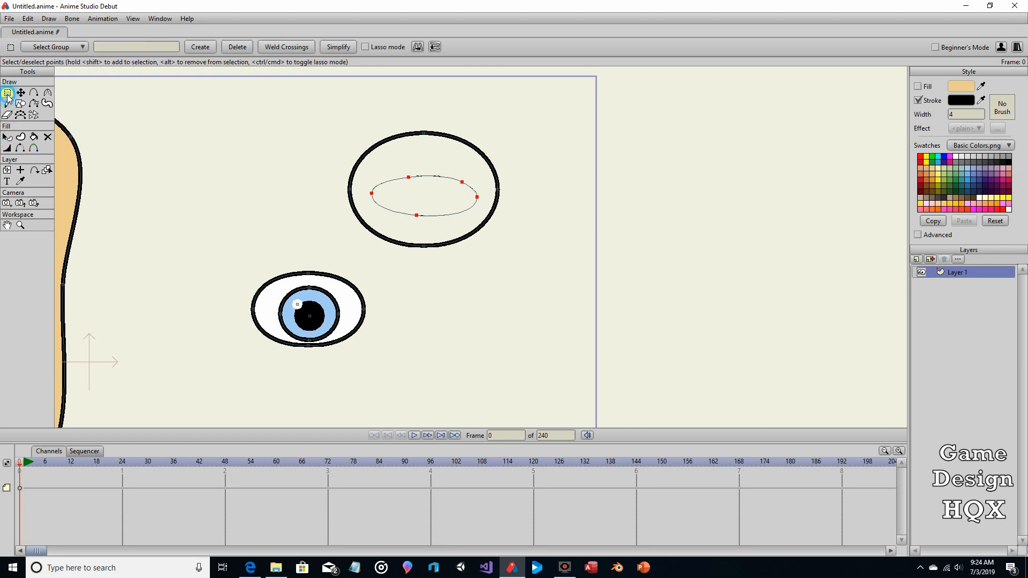
pyautogui.click(520, 287)
pyautogui.click(365, 187)
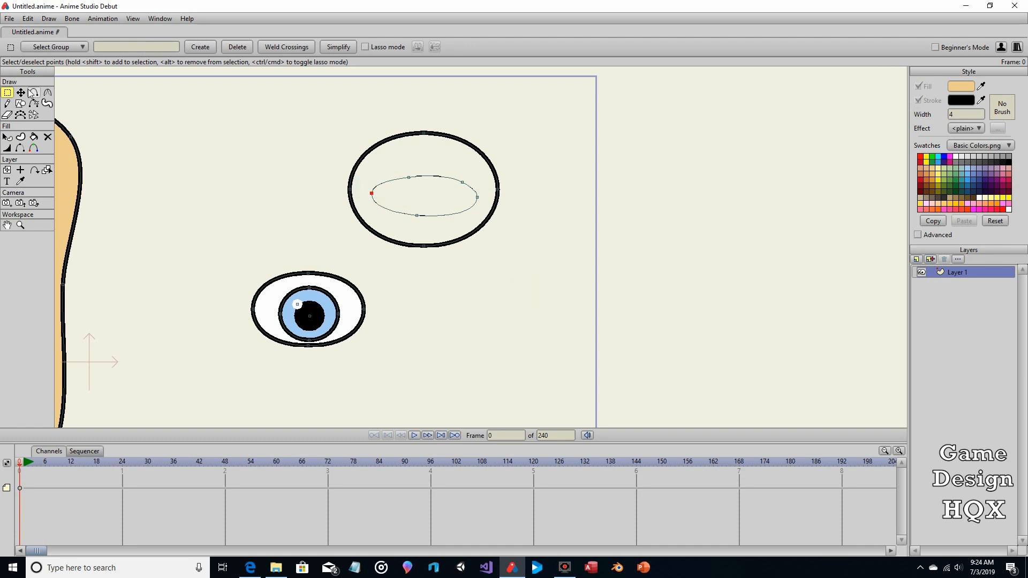
pyautogui.click(48, 92)
pyautogui.click(168, 48)
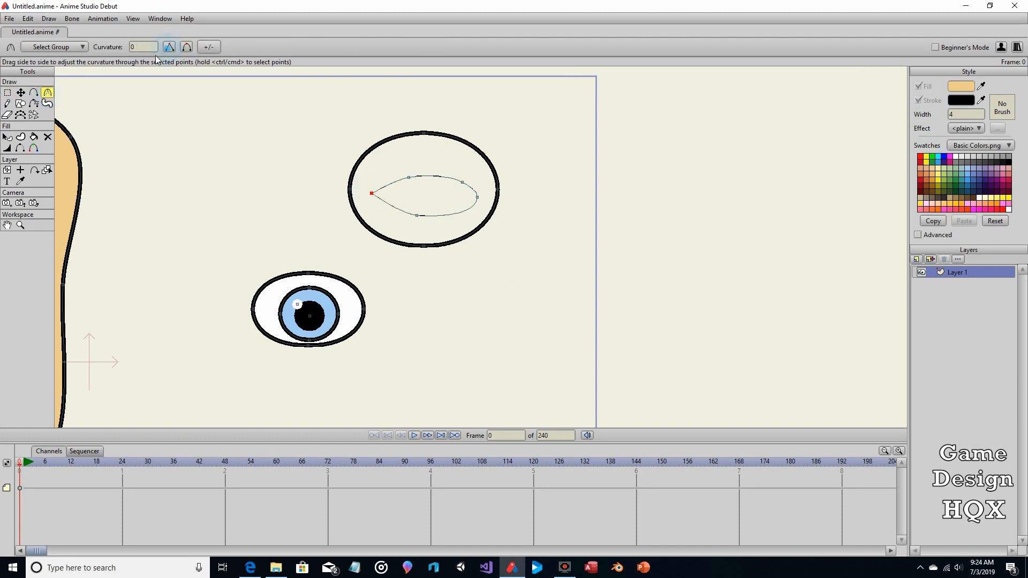
pyautogui.click(187, 48)
pyautogui.click(364, 196)
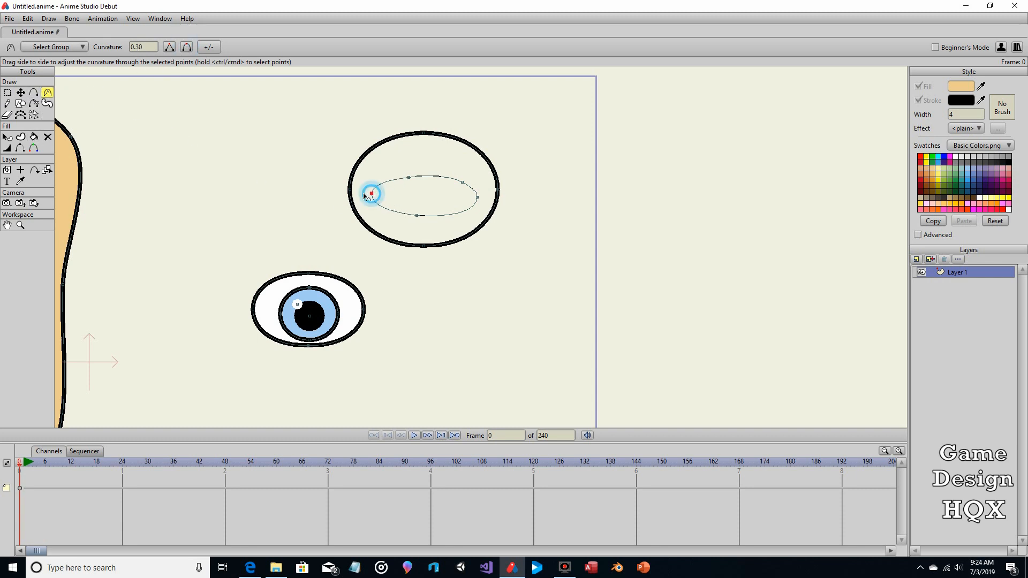
pyautogui.moveTo(313, 197); pyautogui.dragTo(233, 190)
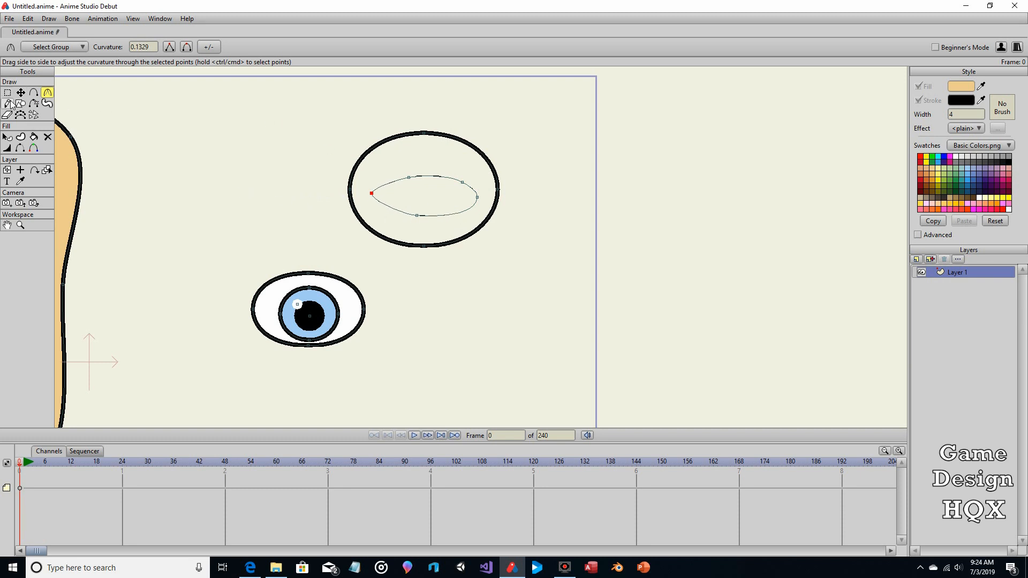
# Paint the area between the oval and the inner curve tan and hide all the oval's outer edges.
pyautogui.click(34, 137)
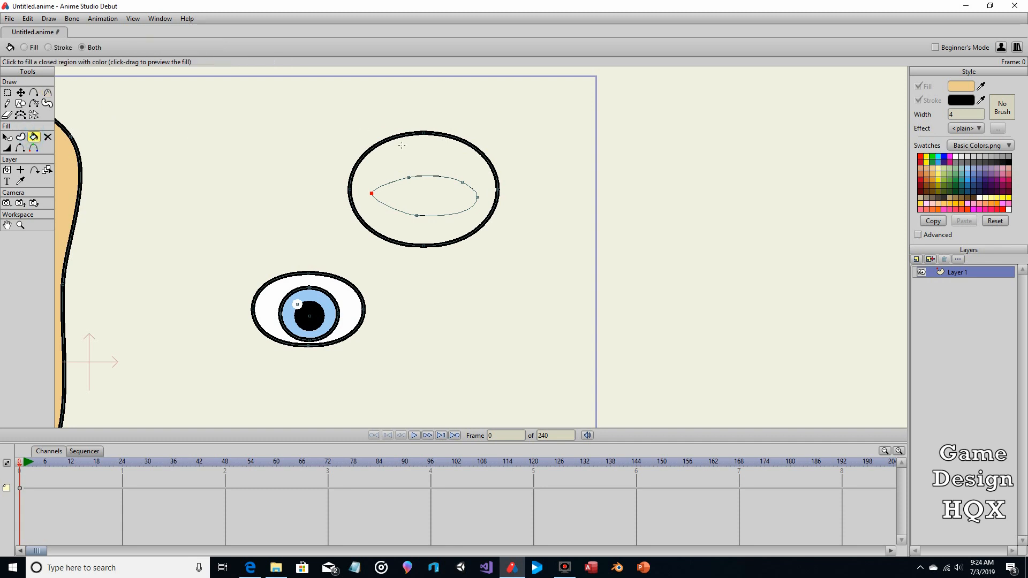
pyautogui.click(430, 158)
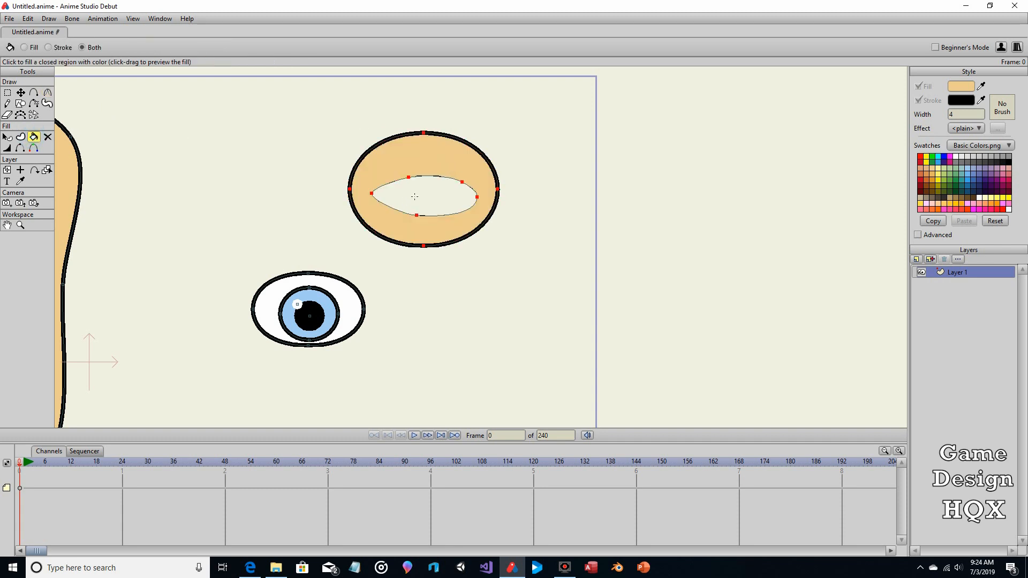
pyautogui.click(20, 148)
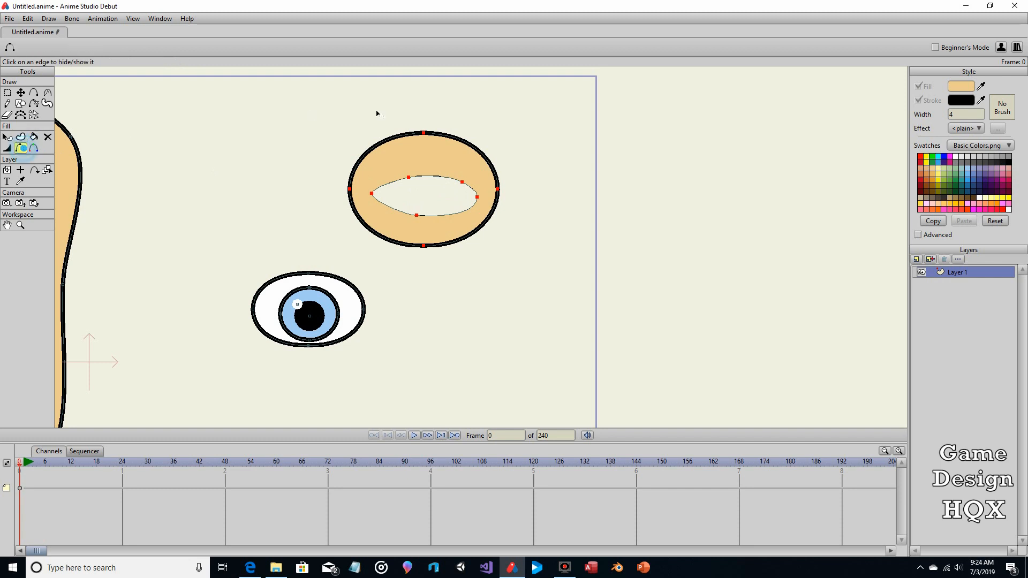
pyautogui.click(378, 115)
pyautogui.click(490, 160)
pyautogui.click(495, 225)
pyautogui.click(395, 240)
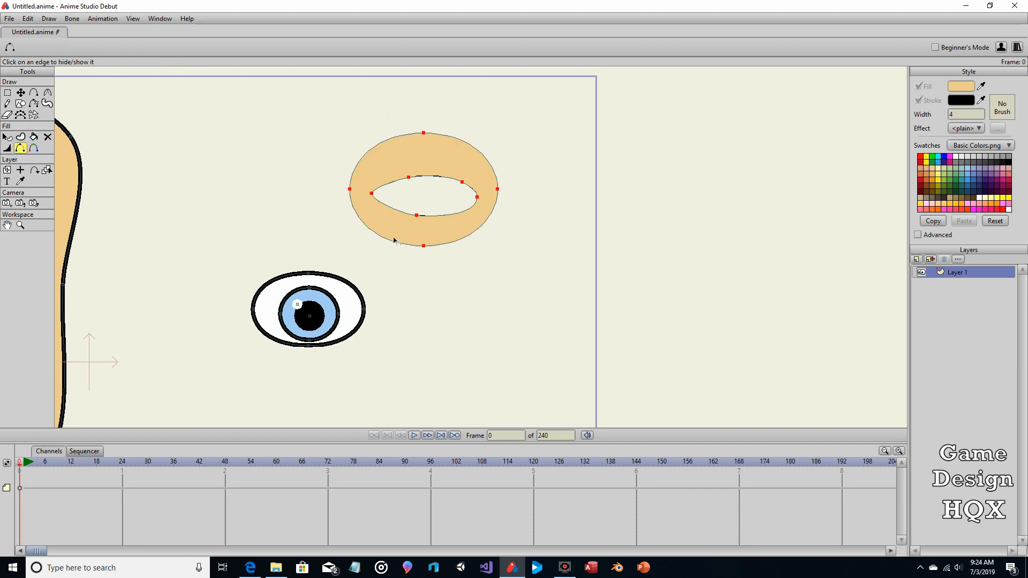
# Select the entire tan eyelid shape and move it over the eye so its opening frames the iris and pupil.
pyautogui.moveTo(167, 92); pyautogui.dragTo(363, 85)
pyautogui.scroll(-3, 470, 128)
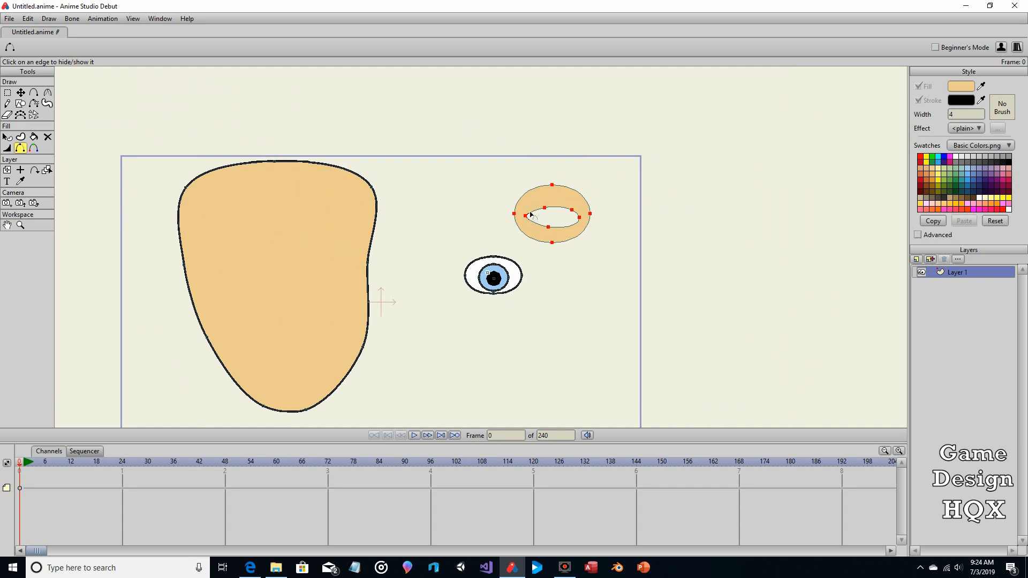
pyautogui.click(8, 92)
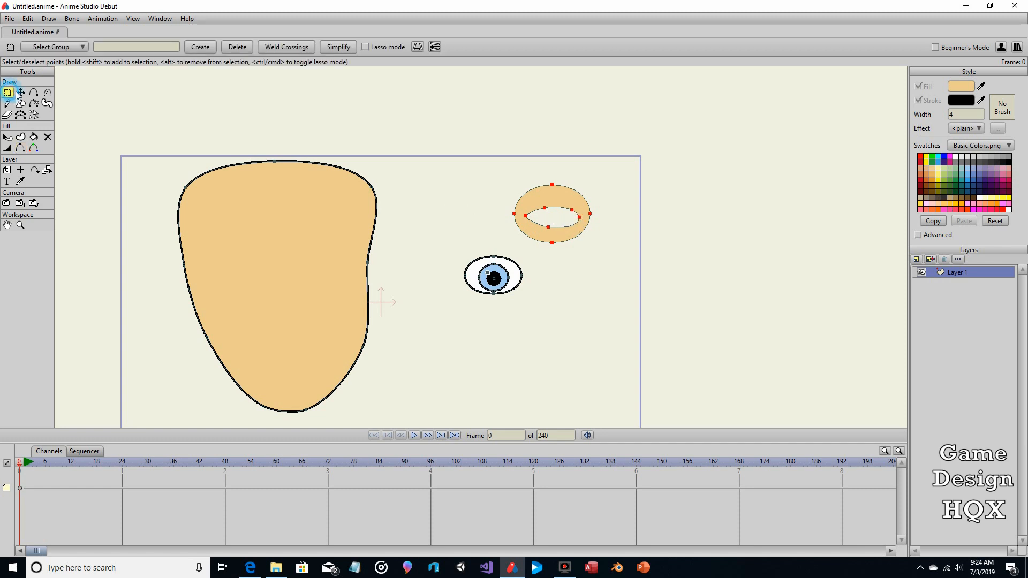
pyautogui.click(548, 197)
pyautogui.click(21, 93)
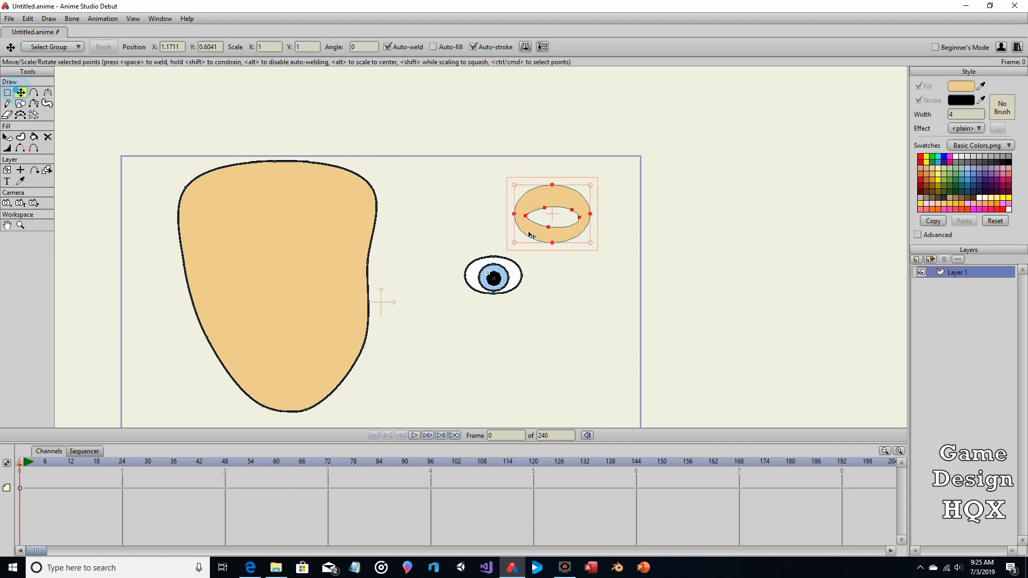
pyautogui.moveTo(557, 218); pyautogui.dragTo(500, 281)
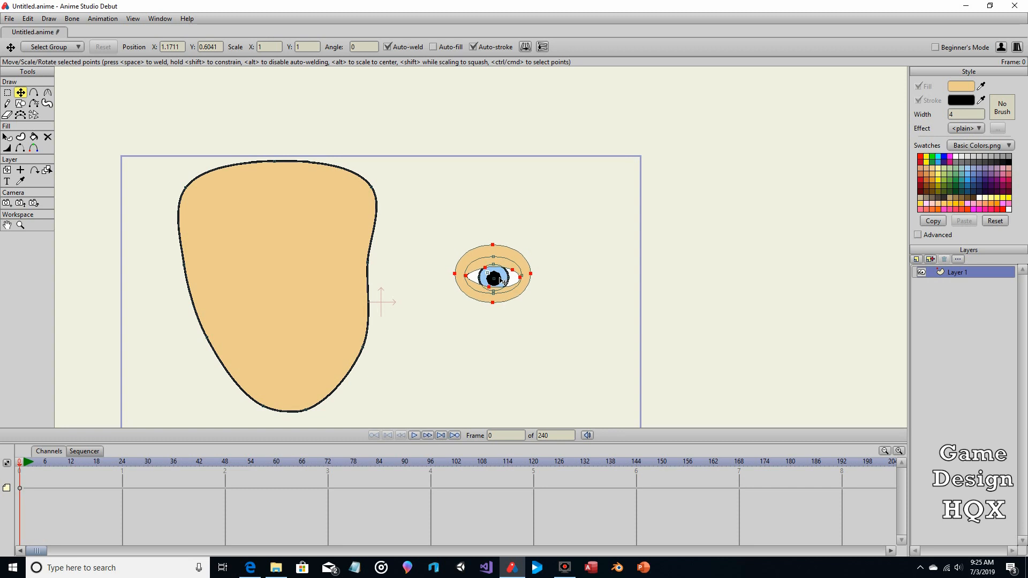
pyautogui.scroll(6, 566, 262)
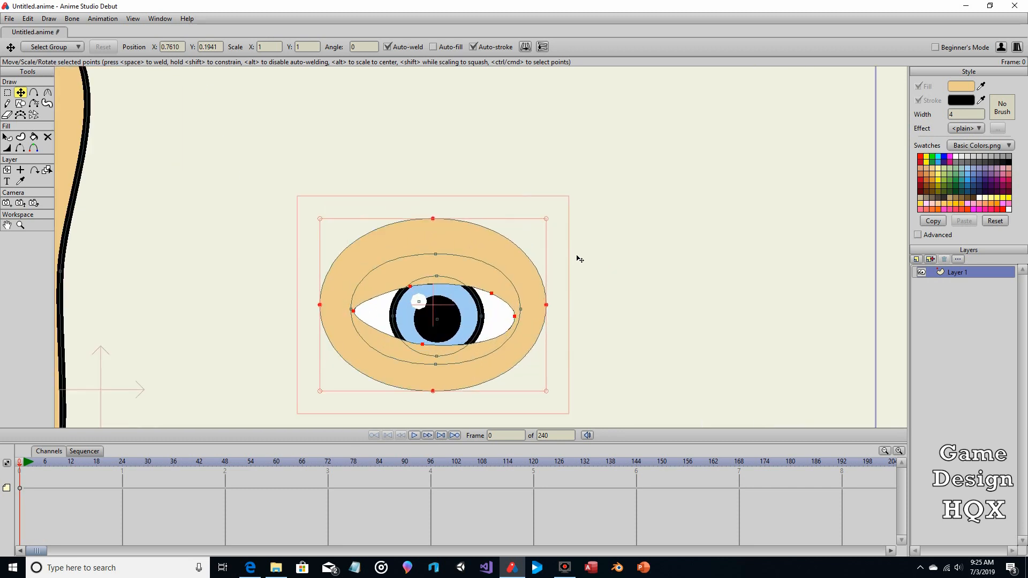
pyautogui.click(557, 214)
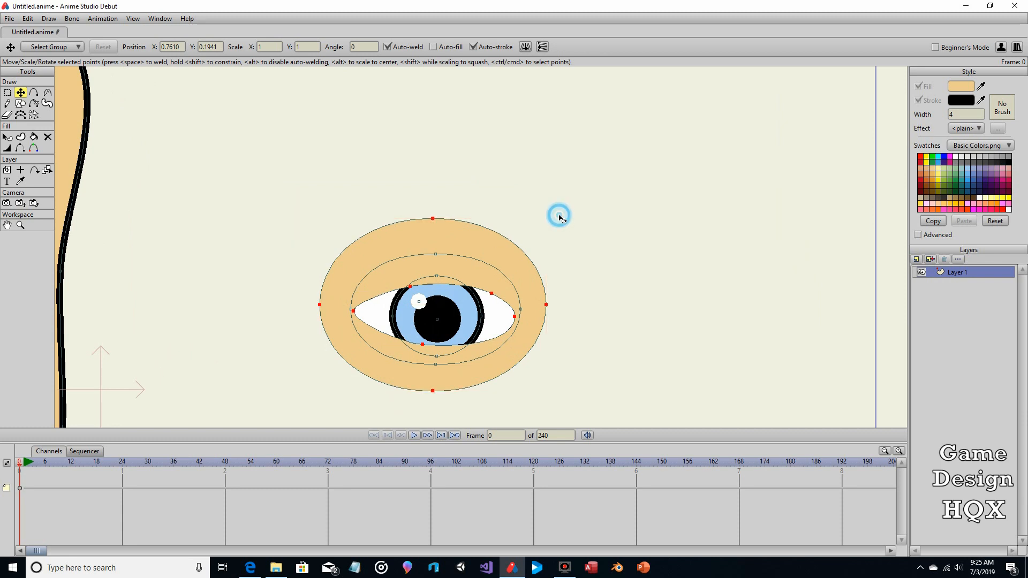
# Select the complete eye with its eyelids and move it onto the left side of the head at eye level.
pyautogui.scroll(-4, 455, 227)
pyautogui.moveTo(437, 220); pyautogui.dragTo(535, 217)
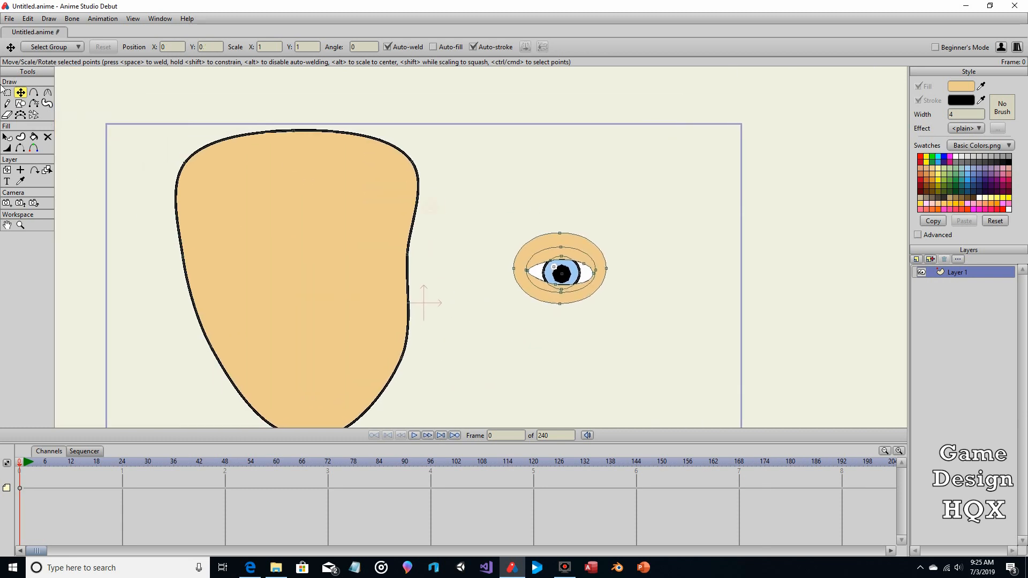
pyautogui.click(7, 93)
pyautogui.moveTo(463, 210); pyautogui.dragTo(629, 328)
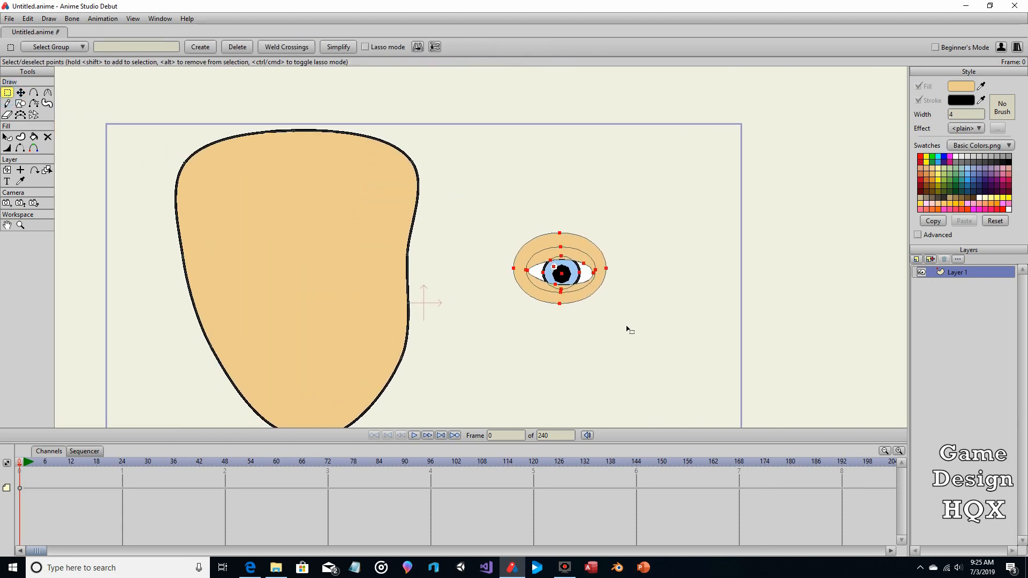
pyautogui.click(20, 92)
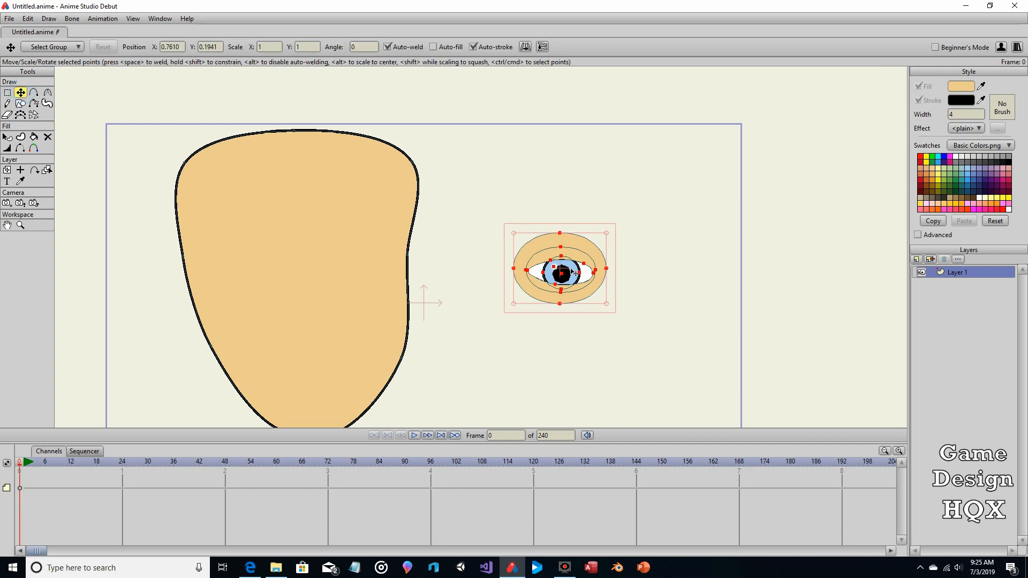
pyautogui.moveTo(571, 271); pyautogui.dragTo(245, 246)
pyautogui.moveTo(359, 260); pyautogui.dragTo(407, 262)
pyautogui.moveTo(265, 241); pyautogui.dragTo(273, 244)
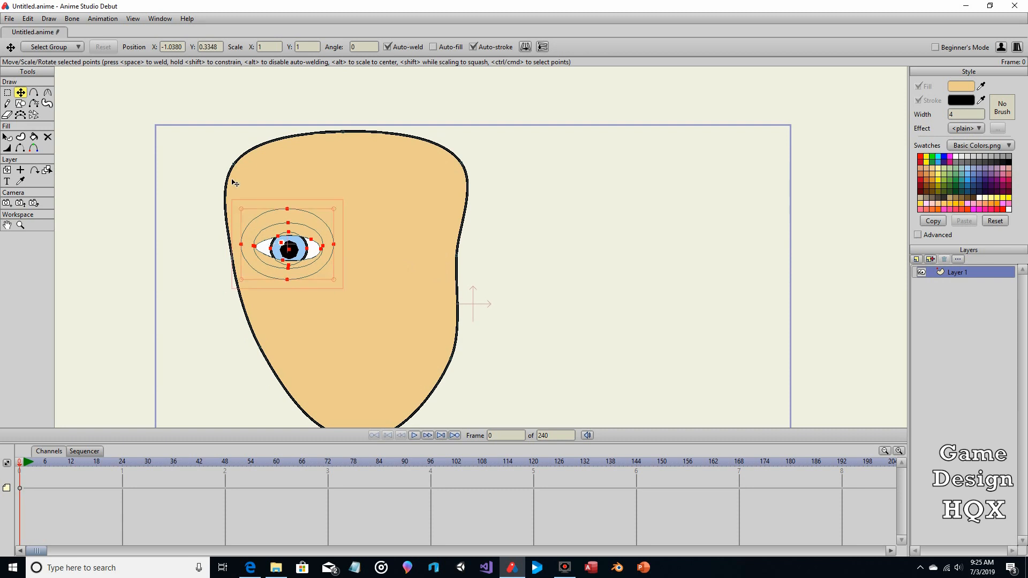
# Duplicate the complete eye, flip the copy horizontally, and place it level with the first on the head's right side.
pyautogui.click(28, 19)
pyautogui.click(33, 69)
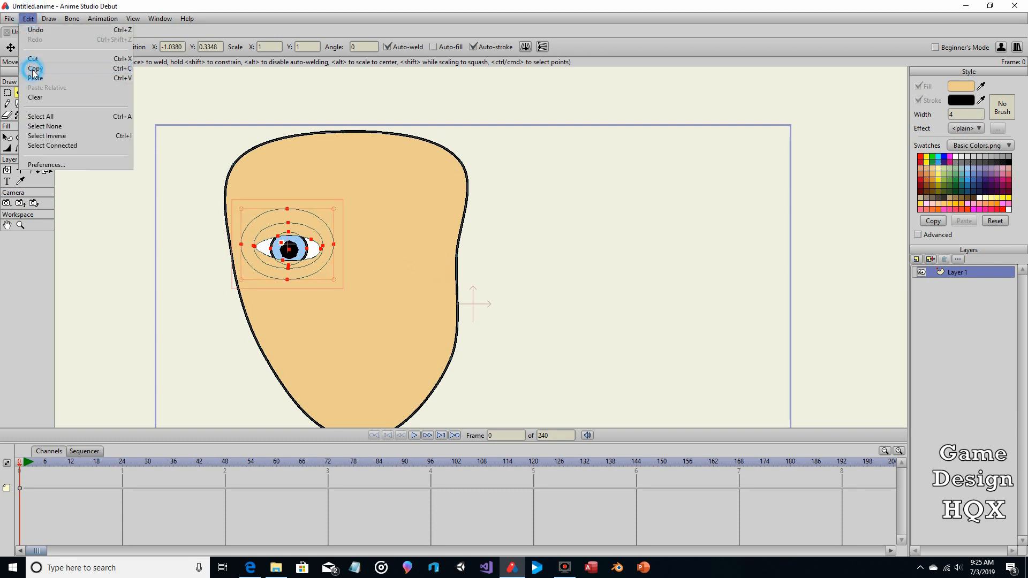
pyautogui.click(28, 20)
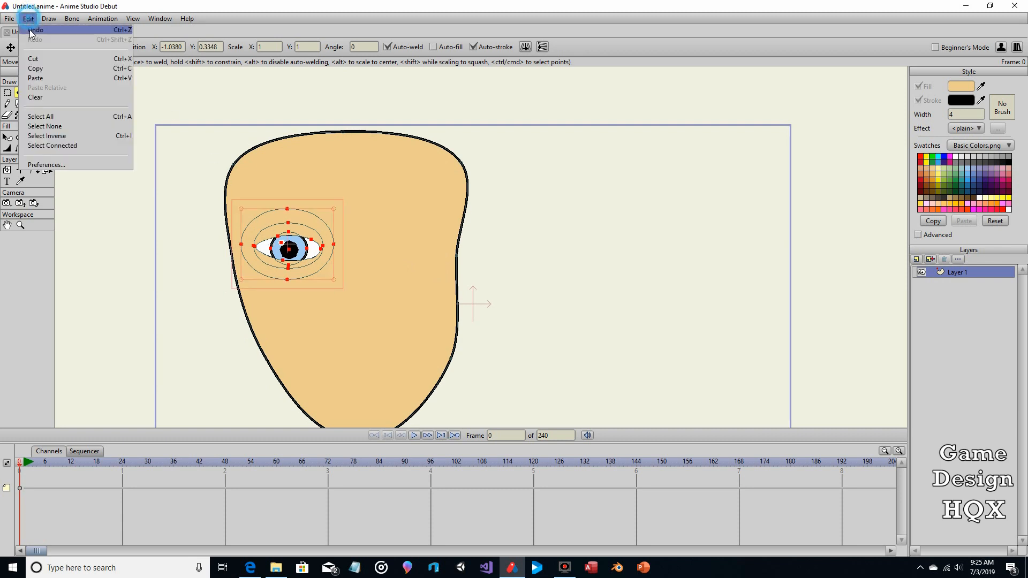
pyautogui.click(48, 79)
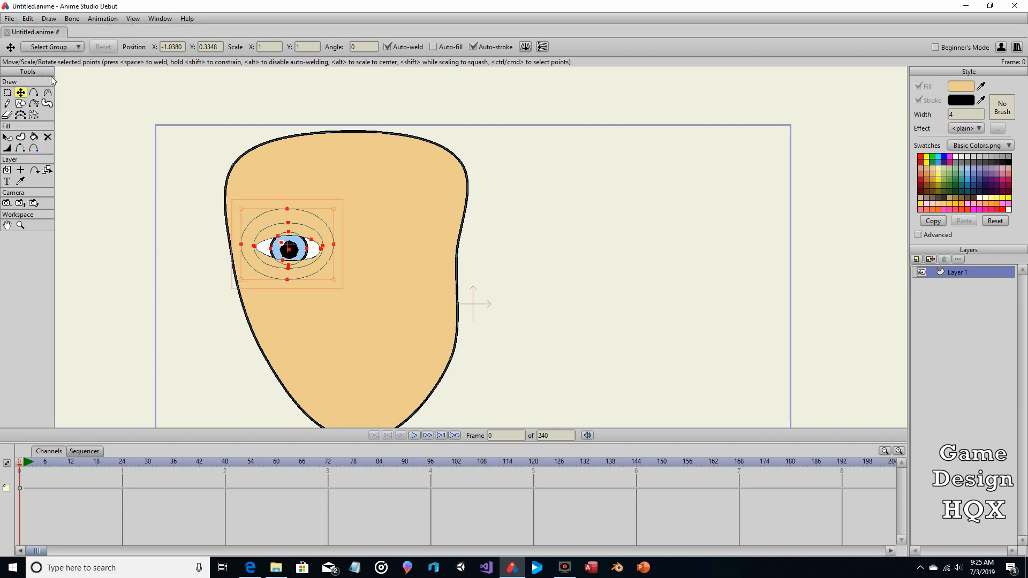
pyautogui.click(524, 47)
pyautogui.moveTo(289, 248); pyautogui.dragTo(406, 247)
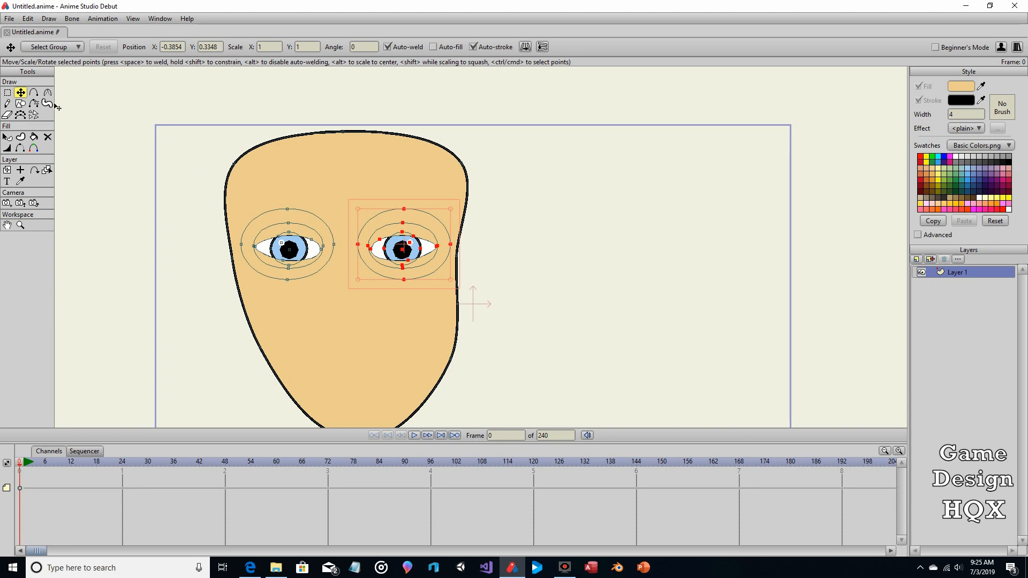
# Select the head with both eyes and move the whole face to the horizontal center of the canvas, then deselect it.
pyautogui.click(8, 92)
pyautogui.moveTo(233, 174); pyautogui.dragTo(545, 408)
pyautogui.scroll(-1, 231, 149)
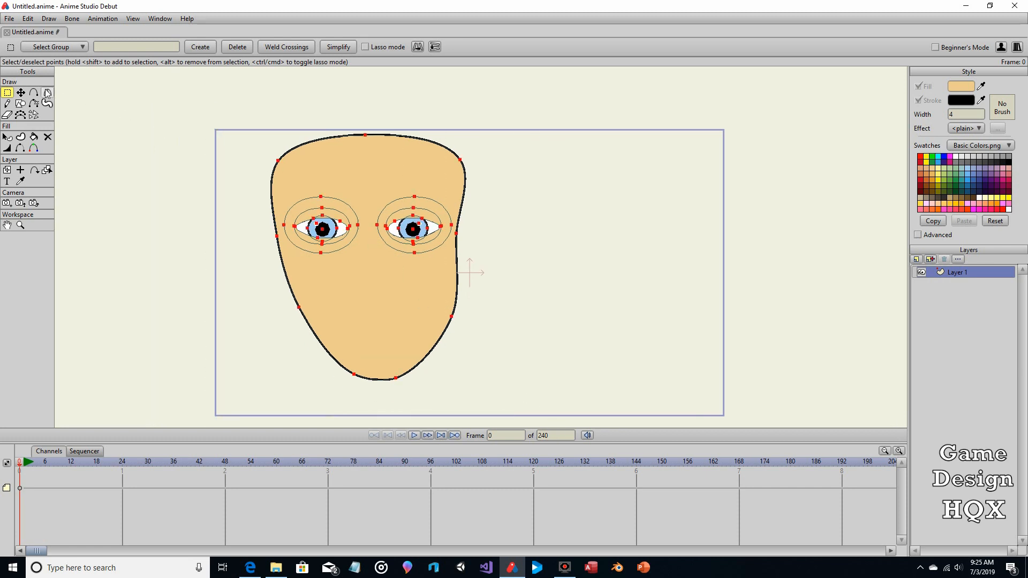
pyautogui.click(21, 93)
pyautogui.moveTo(378, 230); pyautogui.dragTo(478, 254)
pyautogui.click(664, 307)
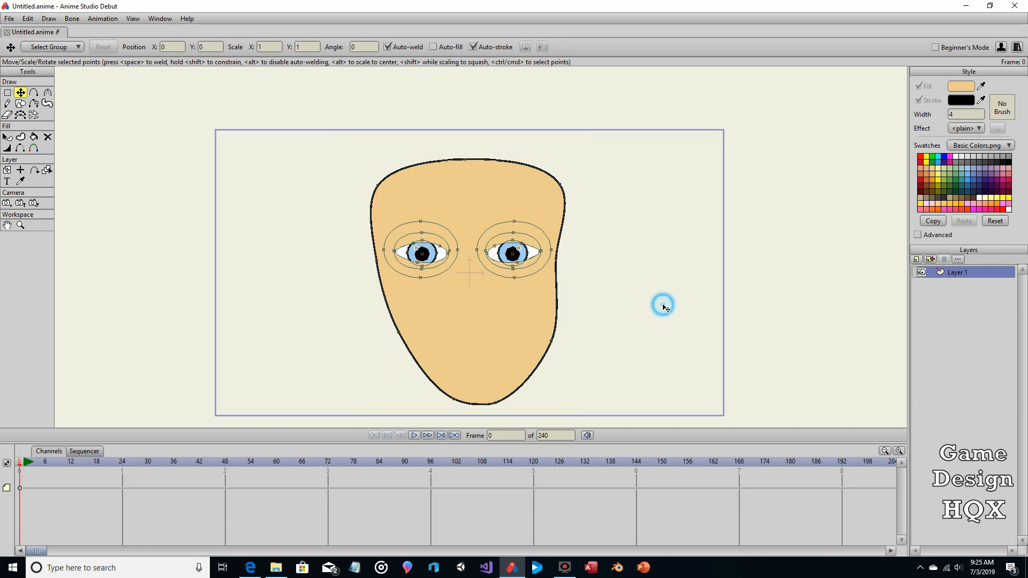
# Reshape the lower-left head outline by shifting its chin point slightly and moving the jaw point outward.
pyautogui.moveTo(657, 330); pyautogui.dragTo(660, 309)
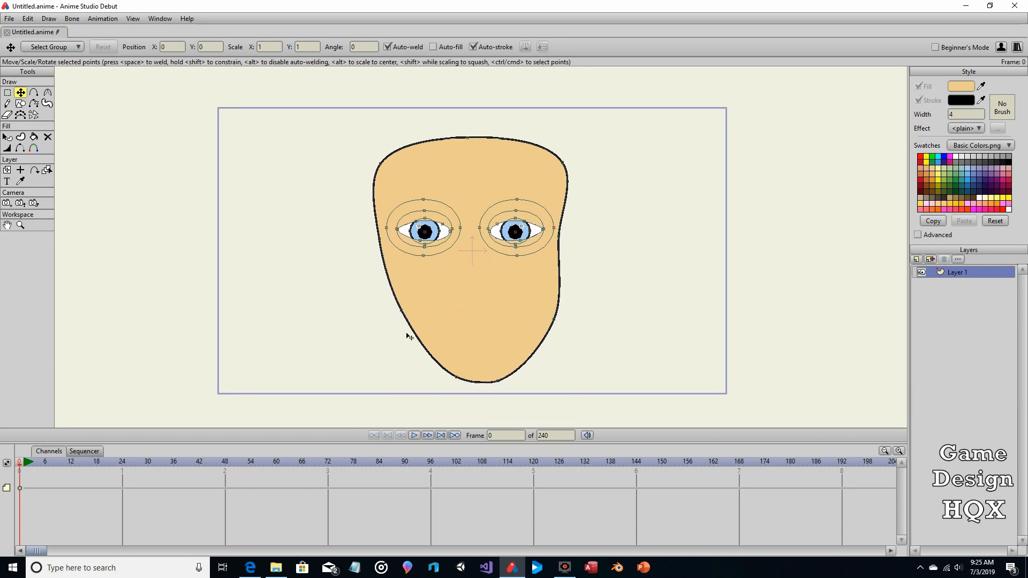
pyautogui.moveTo(484, 386); pyautogui.dragTo(450, 376)
pyautogui.moveTo(403, 307); pyautogui.dragTo(392, 305)
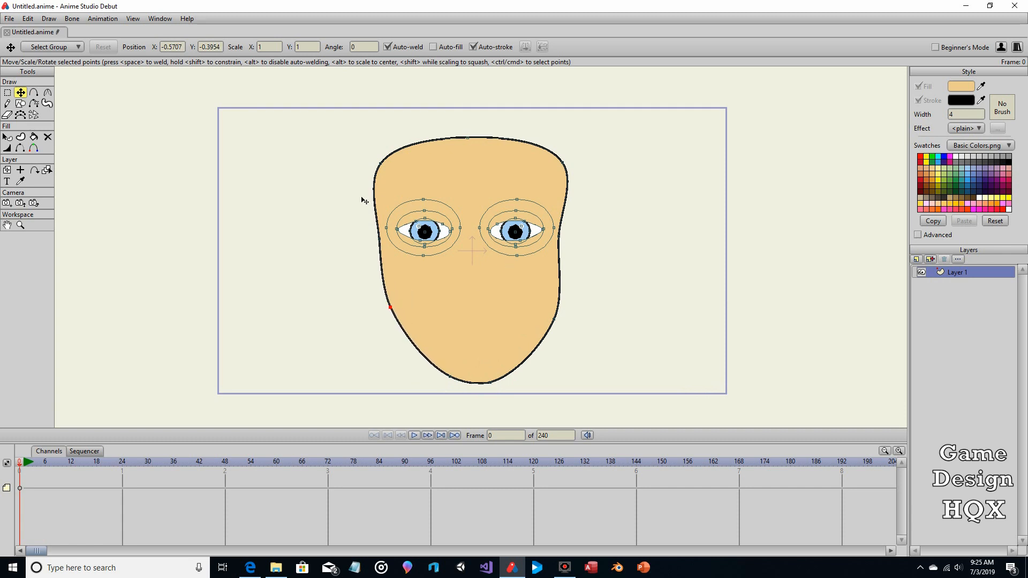
# Draw a short freehand mouth line in the empty area to the left of the head.
pyautogui.click(33, 93)
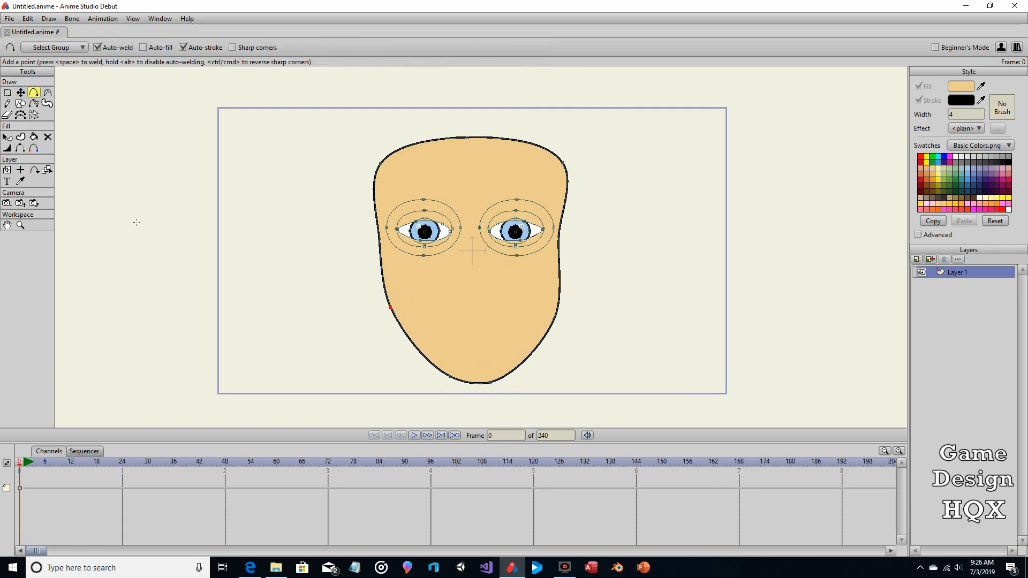
pyautogui.click(6, 103)
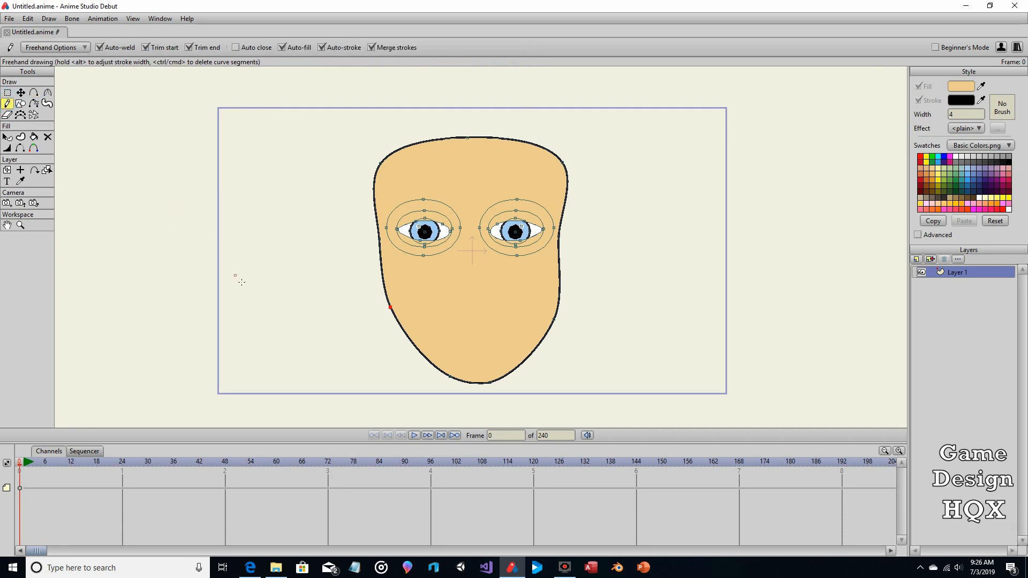
pyautogui.moveTo(251, 327); pyautogui.dragTo(350, 320)
pyautogui.click(20, 92)
pyautogui.moveTo(302, 331)
pyautogui.mouseDown()
pyautogui.moveTo(405, 337)
pyautogui.moveTo(298, 339)
pyautogui.moveTo(279, 359)
pyautogui.mouseUp()
pyautogui.click(28, 19)
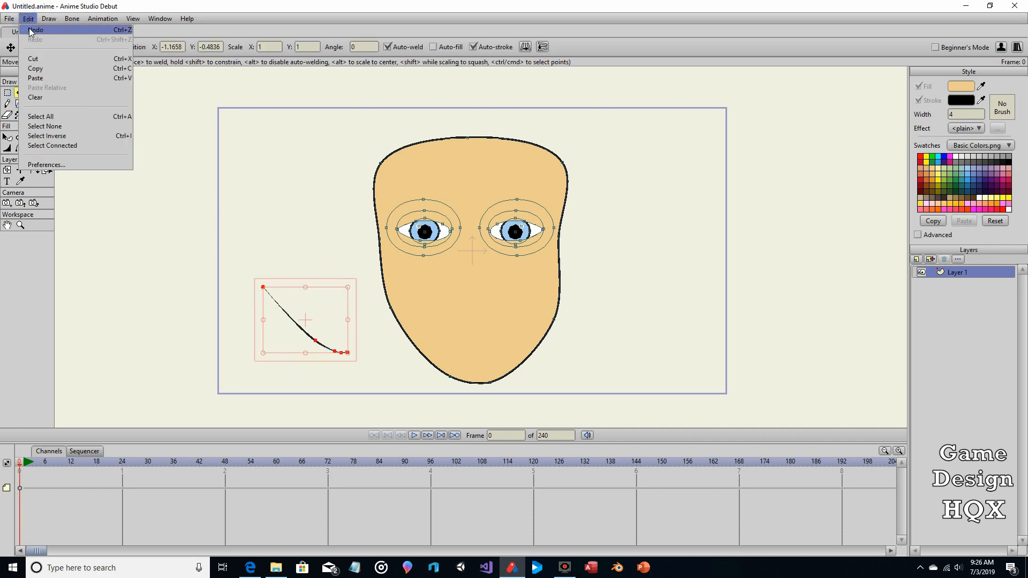
pyautogui.click(32, 30)
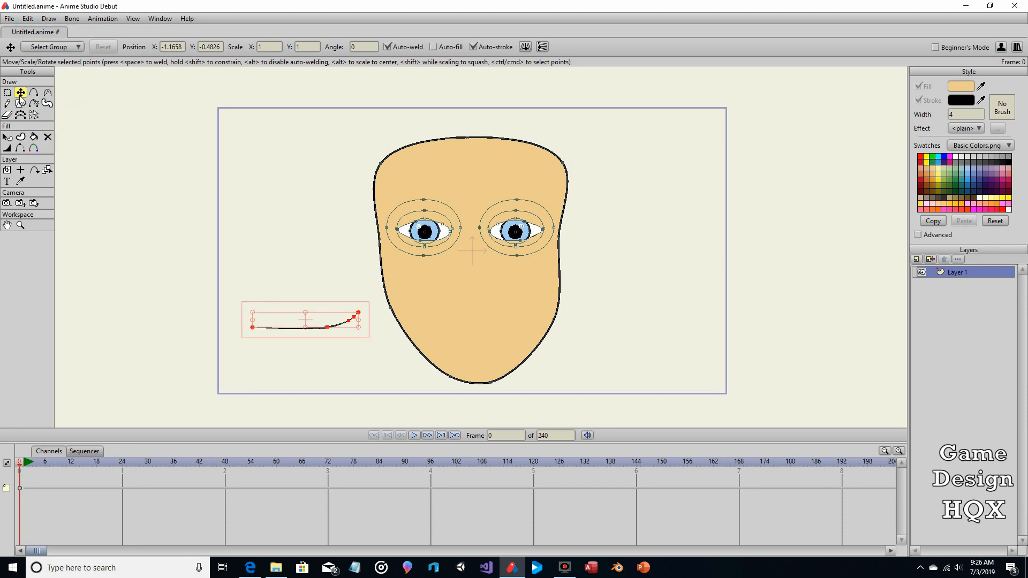
# Move the mouth line onto the lower face and adjust its points into a smooth smile with a raised left end.
pyautogui.moveTo(301, 319)
pyautogui.mouseDown()
pyautogui.moveTo(471, 318)
pyautogui.moveTo(470, 227)
pyautogui.mouseUp()
pyautogui.click(596, 323)
pyautogui.scroll(5, 598, 322)
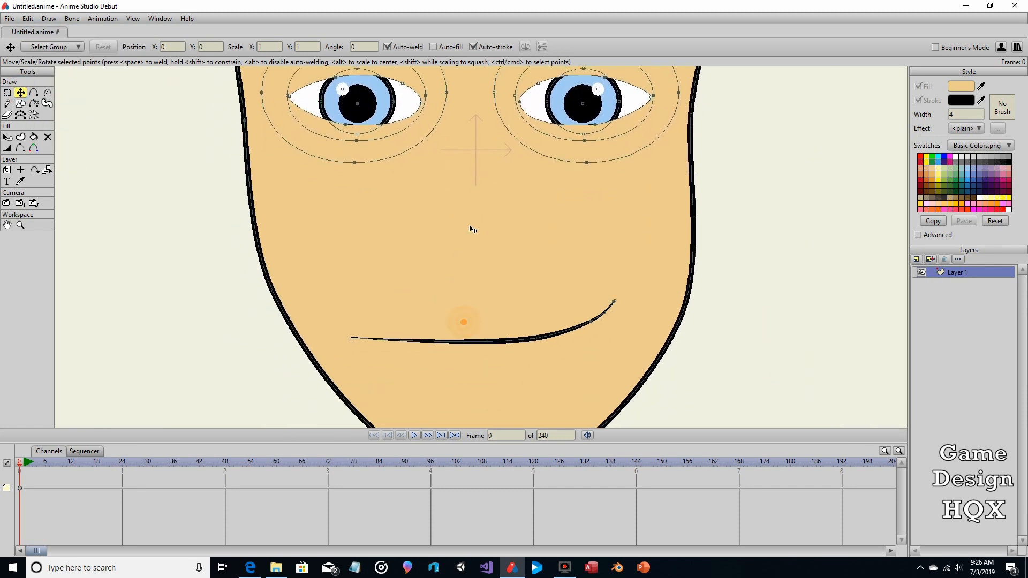
pyautogui.moveTo(351, 338); pyautogui.dragTo(345, 310)
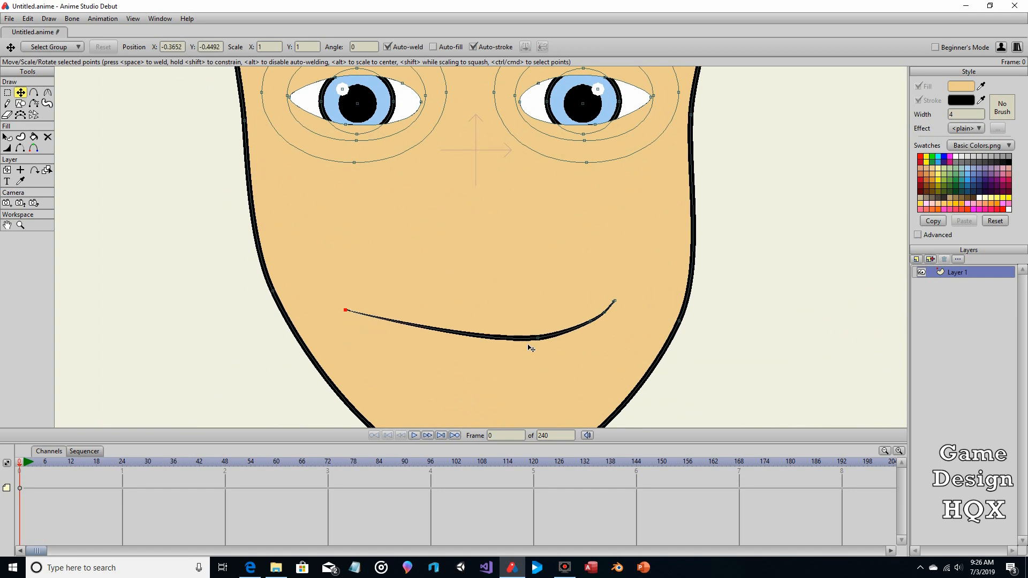
pyautogui.moveTo(536, 341); pyautogui.dragTo(495, 348)
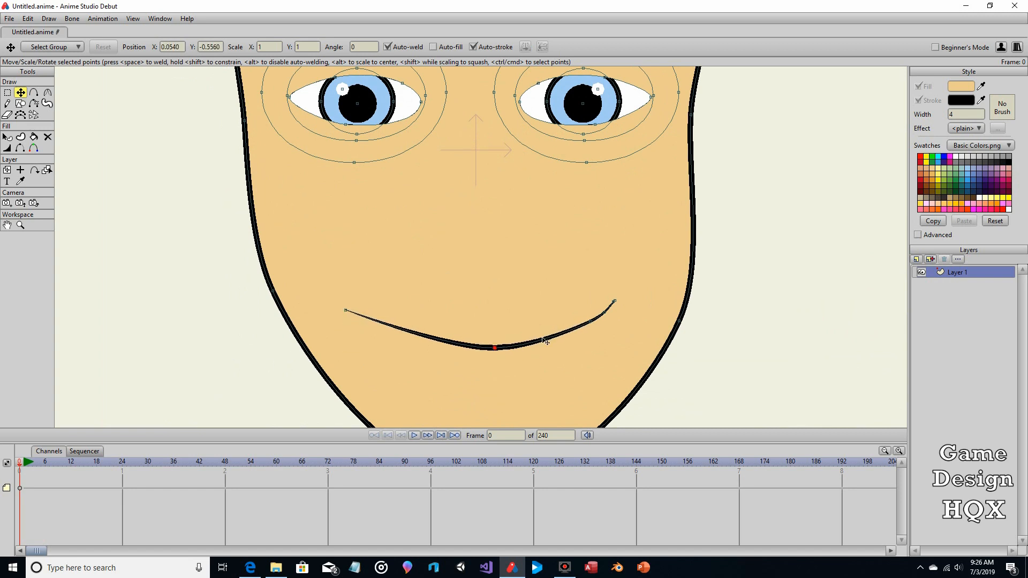
pyautogui.moveTo(594, 318)
pyautogui.mouseDown()
pyautogui.moveTo(596, 309)
pyautogui.moveTo(589, 326)
pyautogui.moveTo(531, 345)
pyautogui.moveTo(589, 327)
pyautogui.mouseUp()
pyautogui.moveTo(456, 342); pyautogui.dragTo(448, 351)
pyautogui.moveTo(536, 348); pyautogui.dragTo(539, 352)
pyautogui.moveTo(439, 349); pyautogui.dragTo(436, 350)
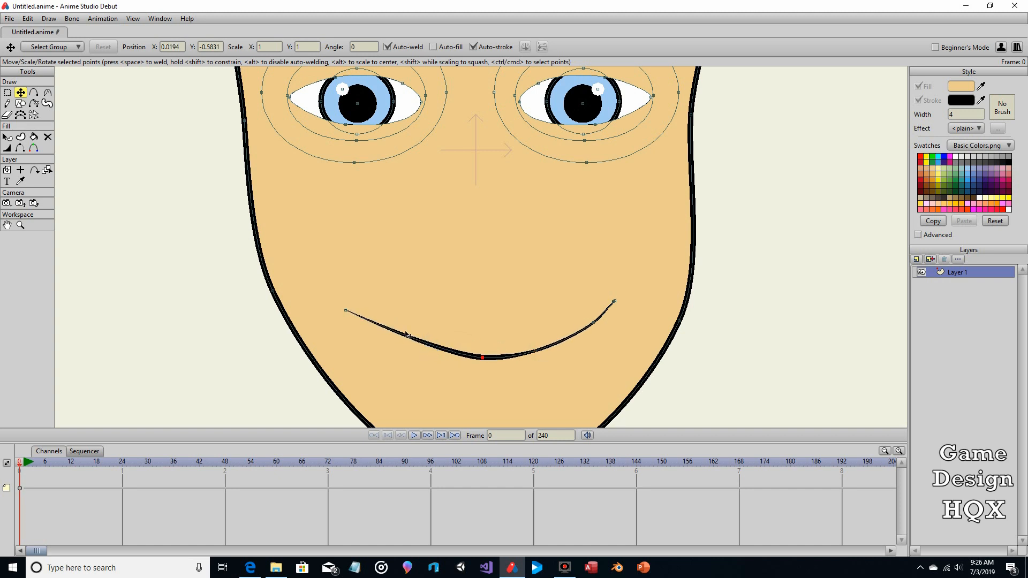
# Select the entire mouth line, set its line width to 100 percent, and deselect it.
pyautogui.click(5, 92)
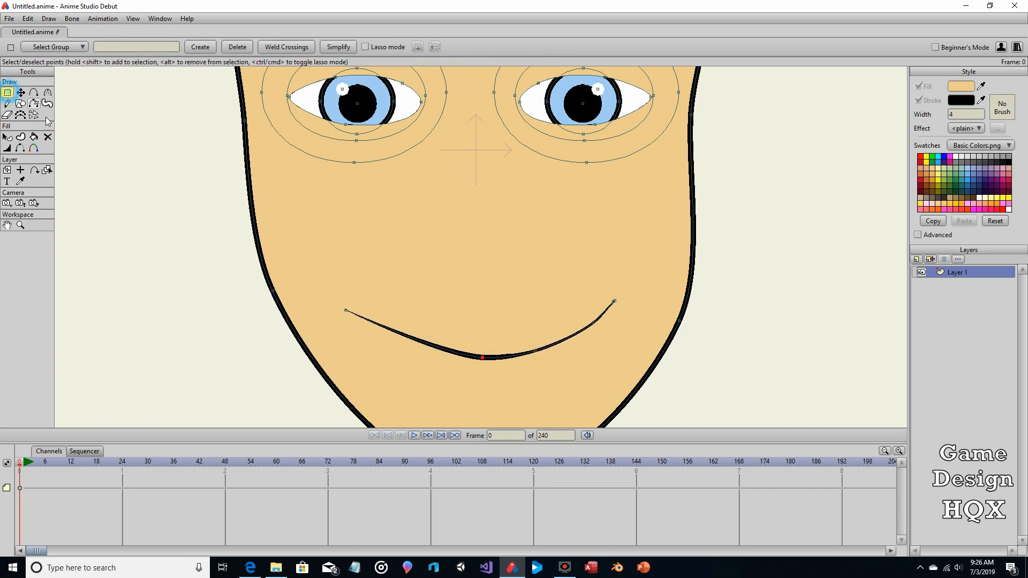
pyautogui.click(415, 340)
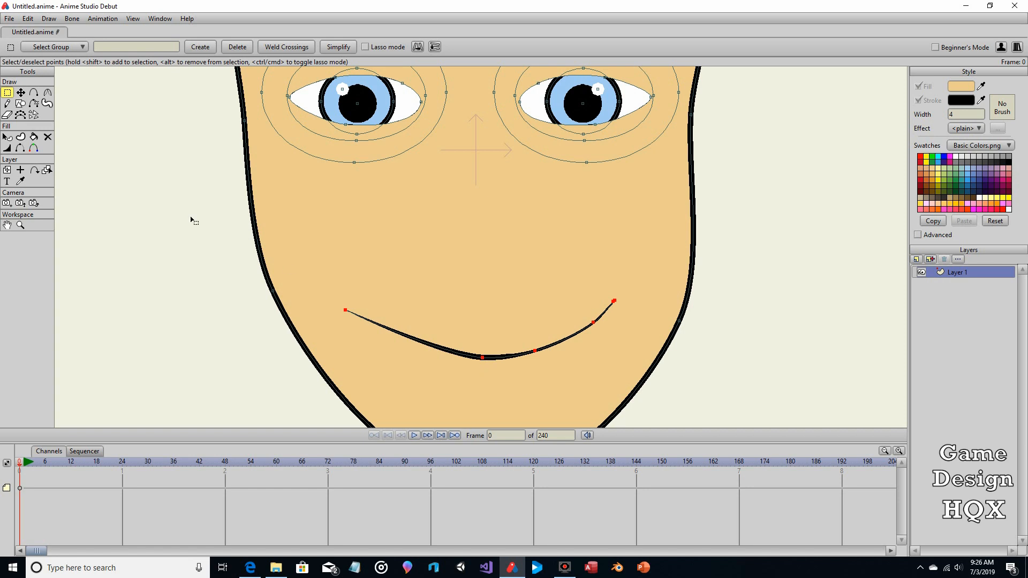
pyautogui.click(7, 148)
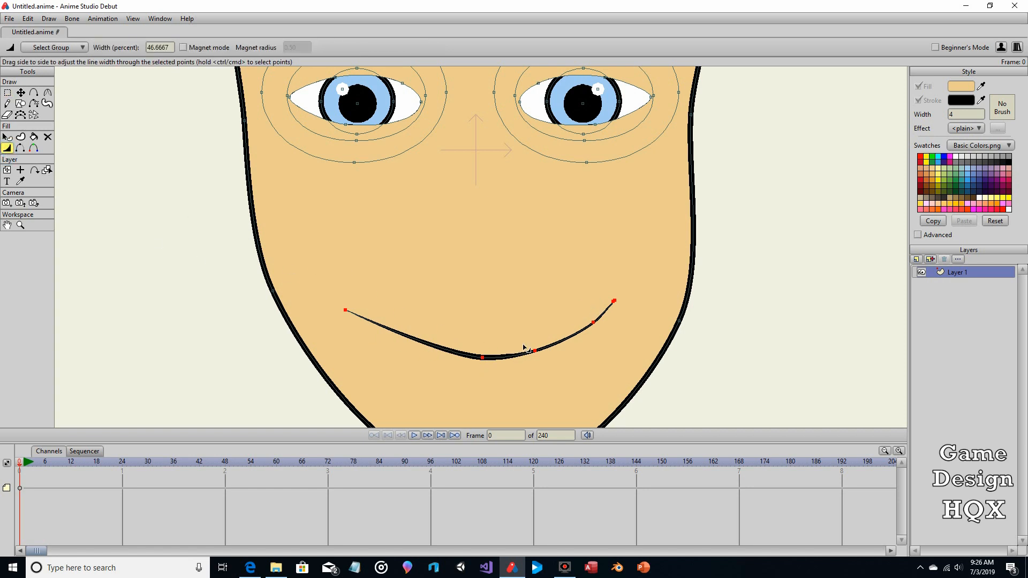
pyautogui.moveTo(523, 346); pyautogui.dragTo(453, 349)
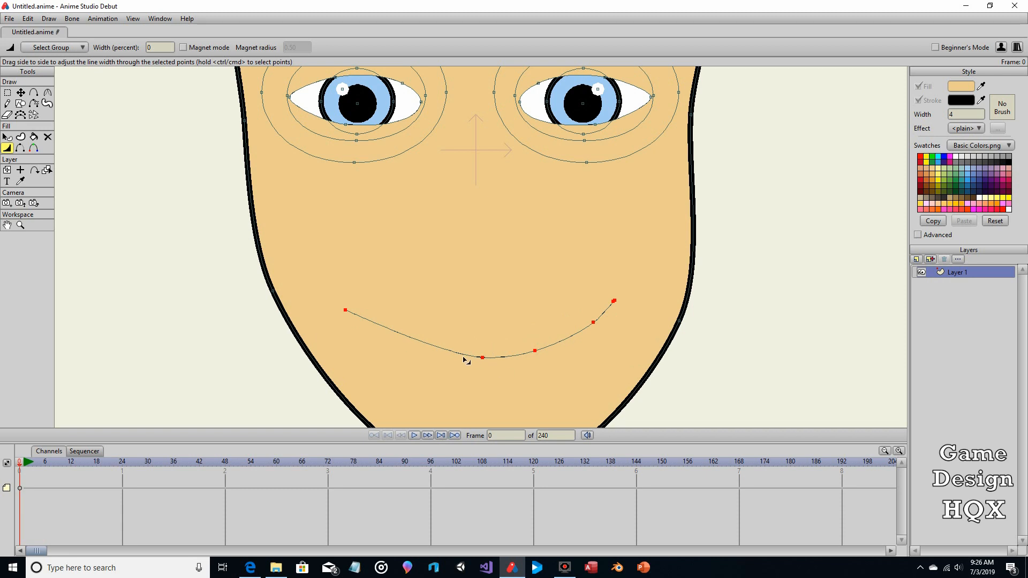
pyautogui.click(463, 357)
pyautogui.moveTo(462, 357); pyautogui.dragTo(489, 357)
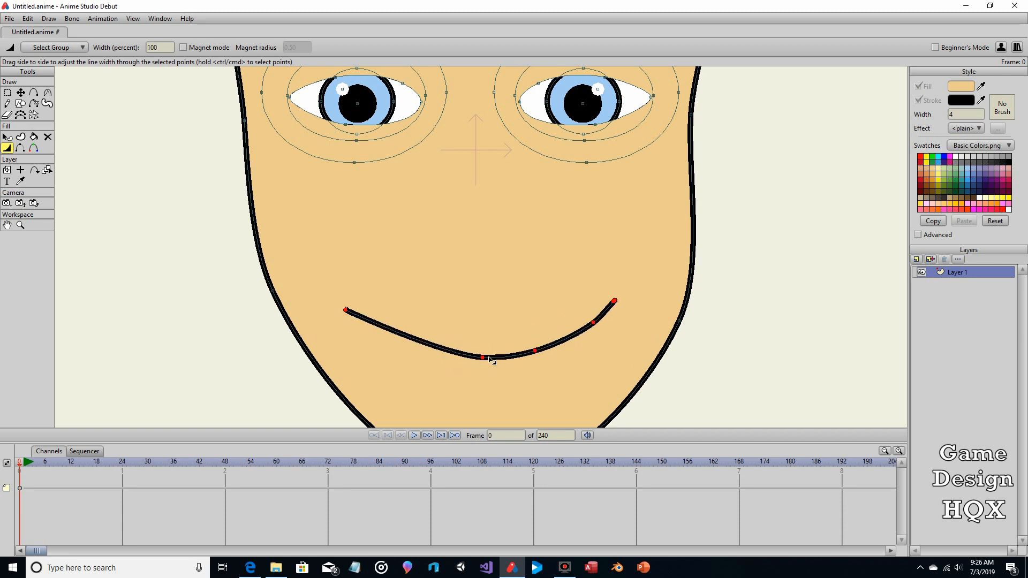
pyautogui.click(8, 92)
pyautogui.click(154, 208)
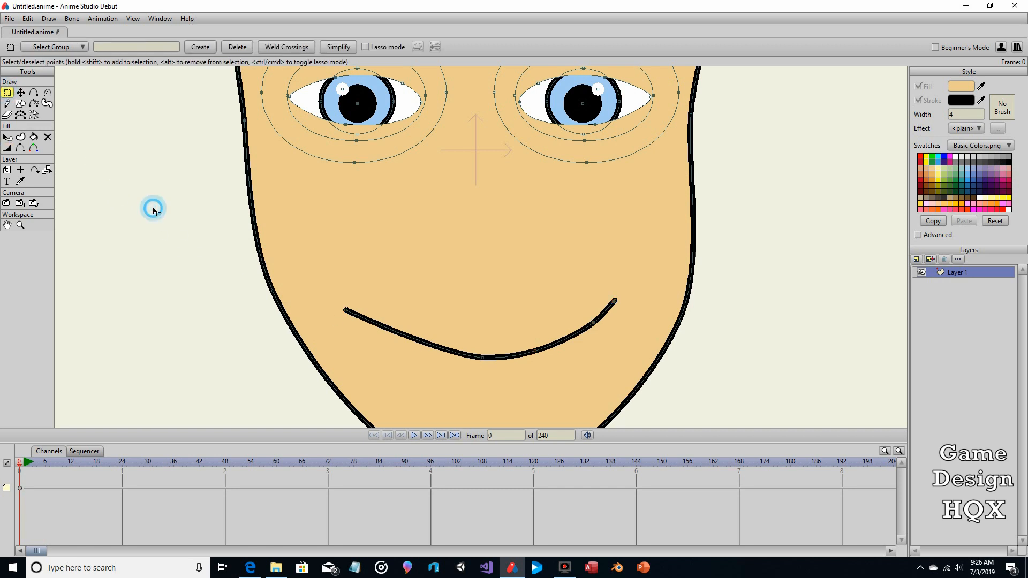
# Add a new vector layer above the face layer.
pyautogui.moveTo(158, 209); pyautogui.dragTo(146, 310)
pyautogui.hotkey('ctrl', 'r')
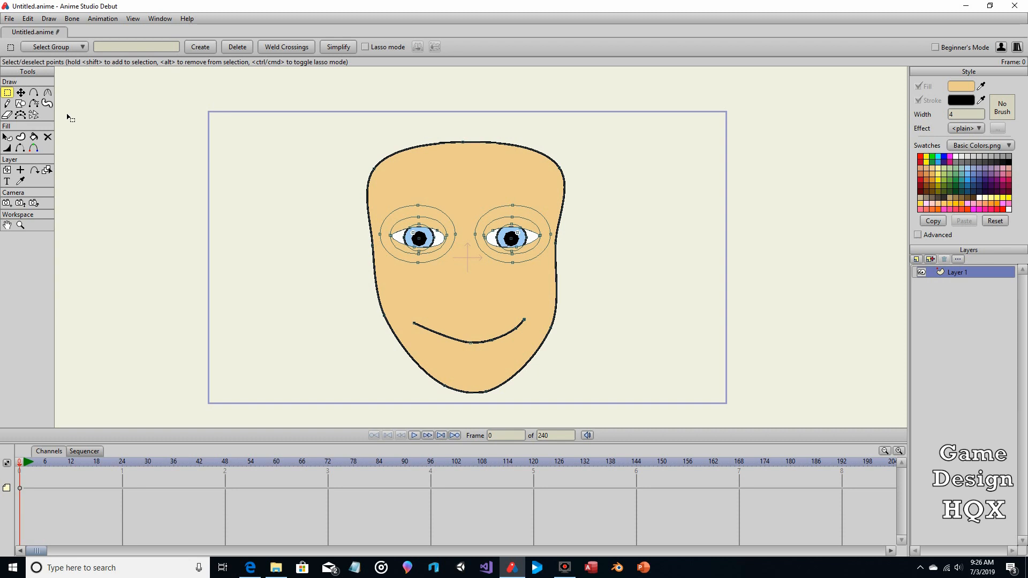
pyautogui.click(915, 260)
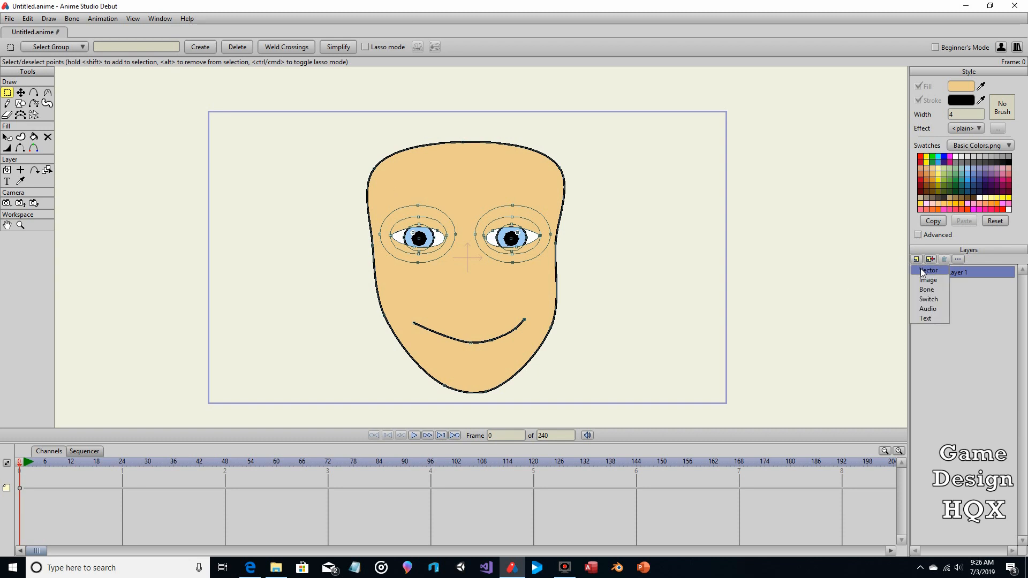
pyautogui.click(923, 267)
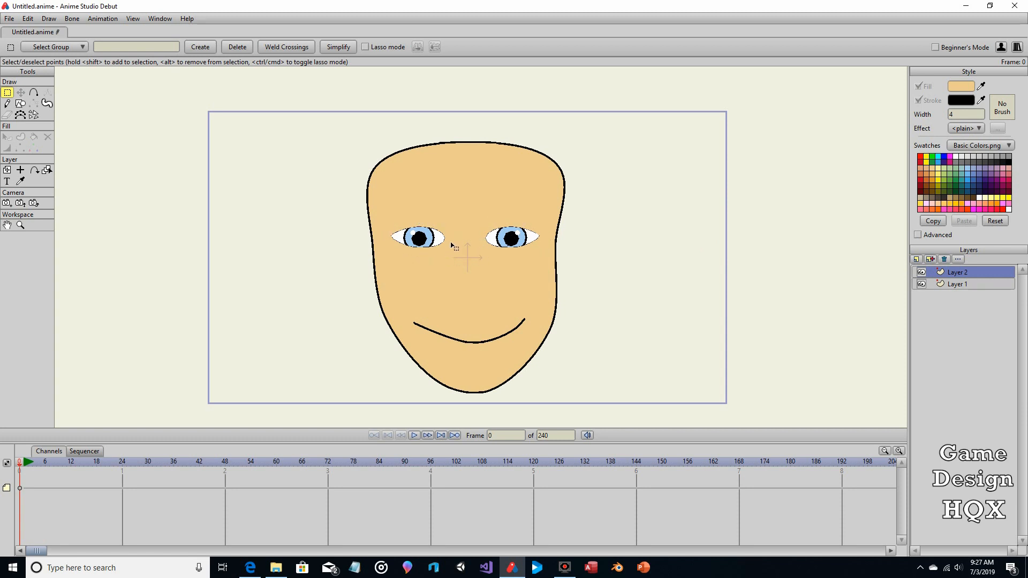
# Choose a brown fill color and draw a closed, curved hair outline around the head with the Add Point tool.
pyautogui.moveTo(448, 147); pyautogui.dragTo(444, 154)
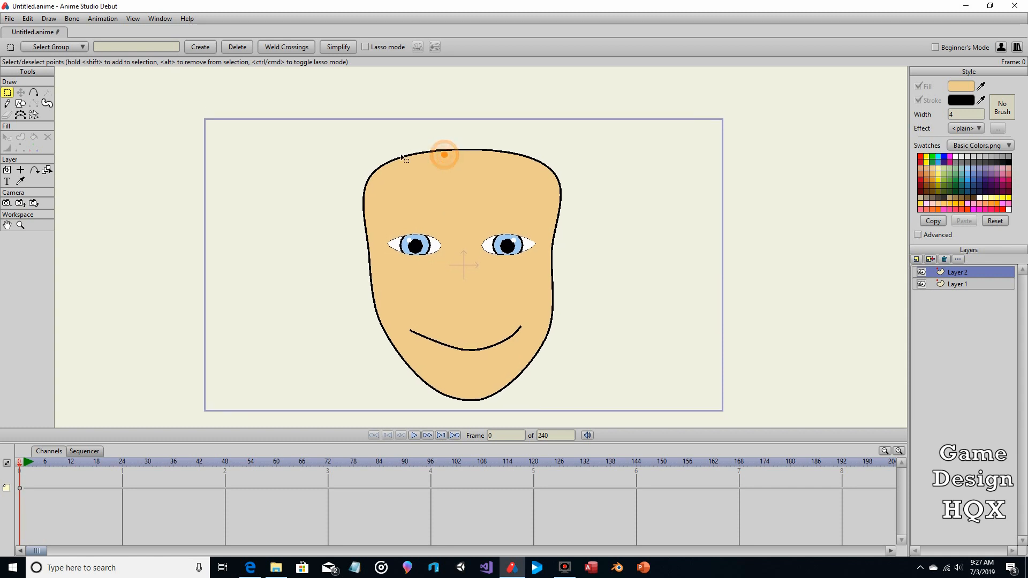
pyautogui.click(34, 92)
pyautogui.moveTo(333, 145); pyautogui.dragTo(316, 128)
pyautogui.click(932, 183)
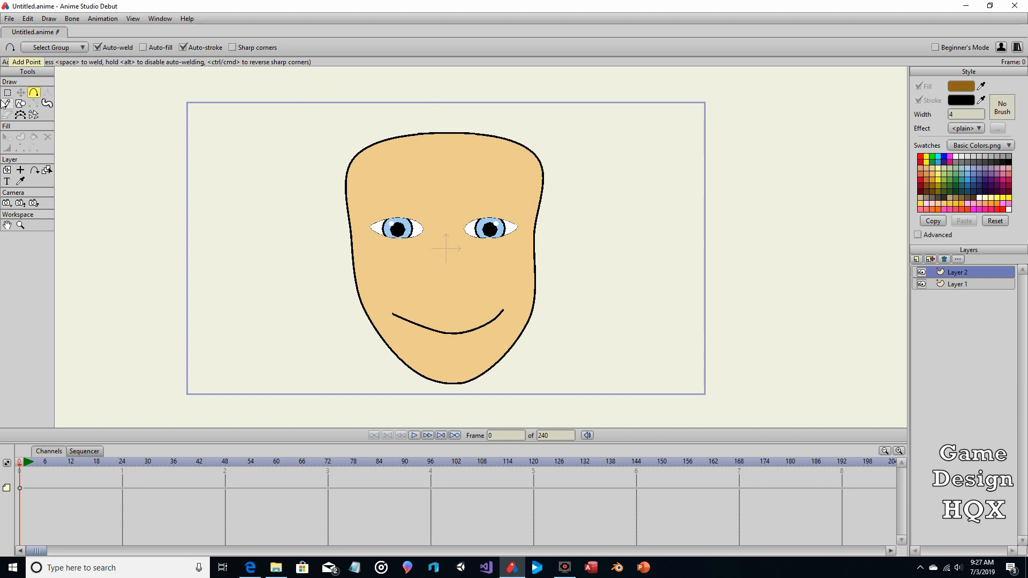
pyautogui.moveTo(440, 144)
pyautogui.mouseDown()
pyautogui.moveTo(459, 138)
pyautogui.moveTo(472, 148)
pyautogui.moveTo(505, 198)
pyautogui.moveTo(531, 294)
pyautogui.mouseUp()
pyautogui.moveTo(531, 294)
pyautogui.mouseDown()
pyautogui.moveTo(533, 329)
pyautogui.moveTo(551, 331)
pyautogui.moveTo(568, 303)
pyautogui.mouseUp()
pyautogui.moveTo(569, 304)
pyautogui.mouseDown()
pyautogui.moveTo(587, 198)
pyautogui.moveTo(576, 145)
pyautogui.moveTo(543, 125)
pyautogui.moveTo(469, 108)
pyautogui.mouseUp()
pyautogui.moveTo(470, 108)
pyautogui.mouseDown()
pyautogui.moveTo(397, 108)
pyautogui.moveTo(313, 155)
pyautogui.moveTo(297, 218)
pyautogui.moveTo(302, 281)
pyautogui.mouseUp()
pyautogui.moveTo(301, 281); pyautogui.dragTo(303, 343)
pyautogui.moveTo(303, 344); pyautogui.dragTo(342, 352)
pyautogui.moveTo(342, 352); pyautogui.dragTo(346, 338)
pyautogui.moveTo(346, 337)
pyautogui.mouseDown()
pyautogui.moveTo(349, 222)
pyautogui.moveTo(440, 145)
pyautogui.mouseUp()
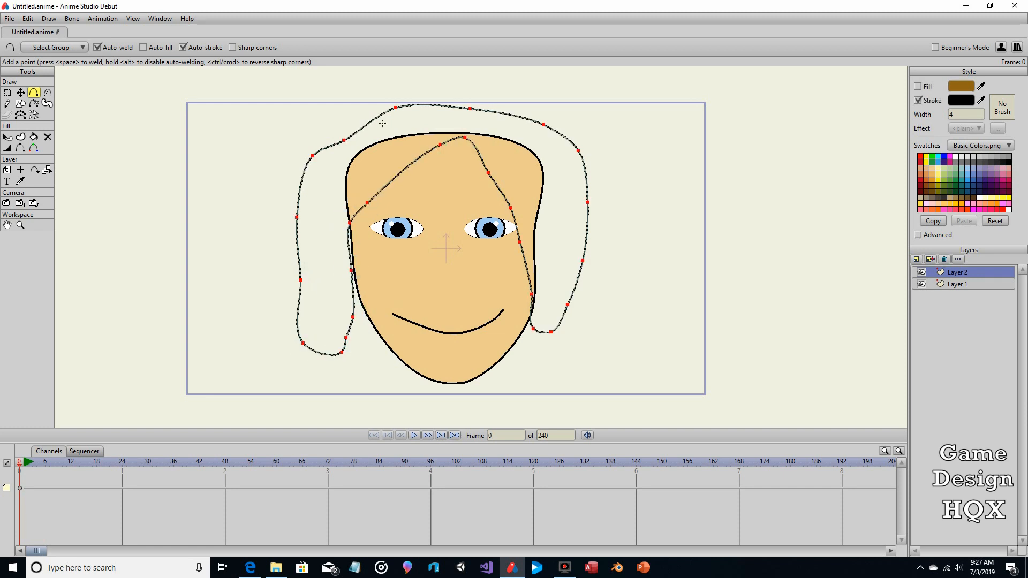
# Paint the closed hair shape with the brown fill and black stroke, and deselect its points.
pyautogui.click(34, 137)
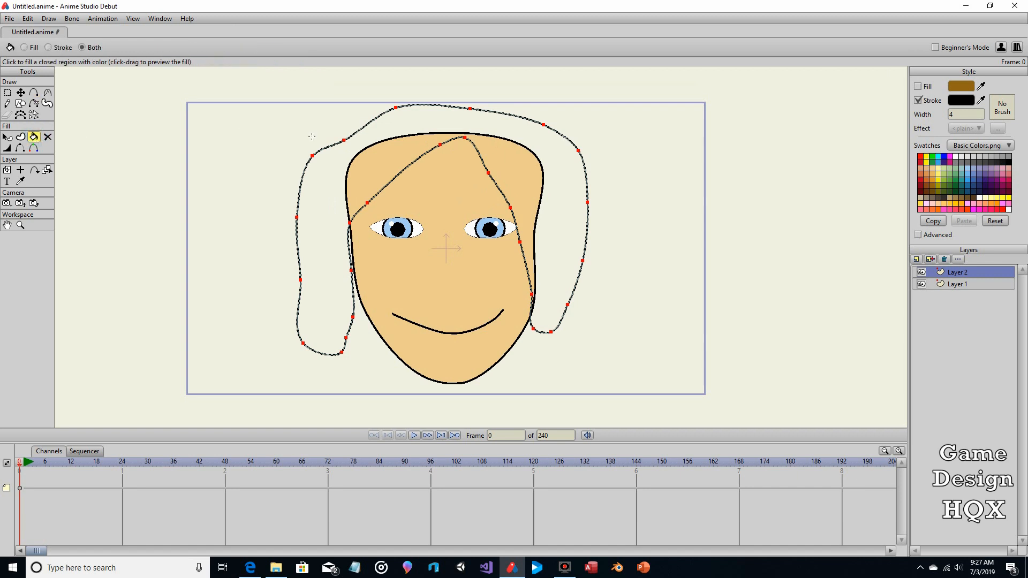
pyautogui.click(385, 160)
pyautogui.click(8, 92)
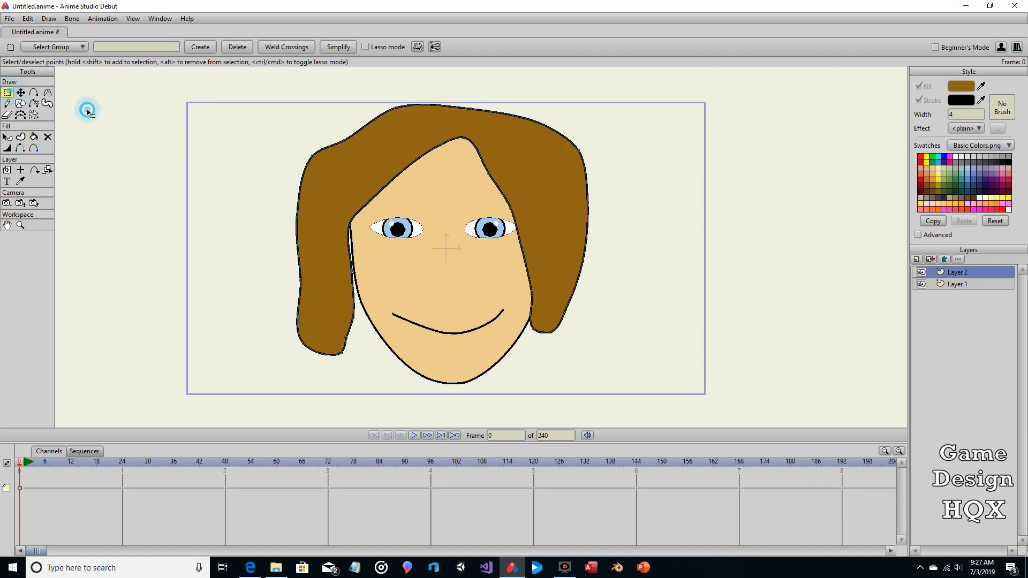
pyautogui.click(20, 92)
pyautogui.click(412, 159)
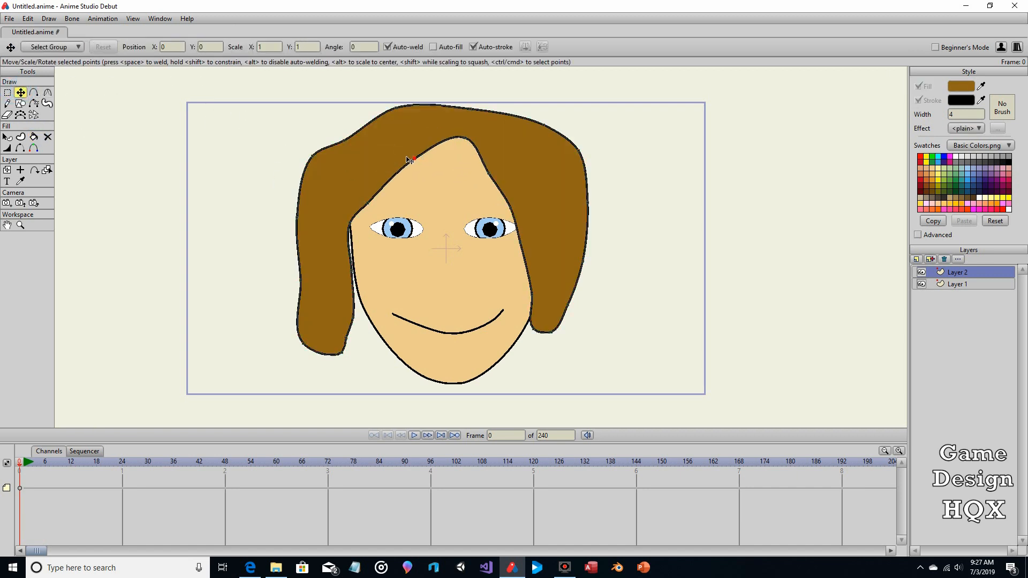
# Reshape the hair's inner edge into a rounded fringe across the forehead, and shift the entire hair shape slightly right and down.
pyautogui.moveTo(409, 159); pyautogui.dragTo(462, 169)
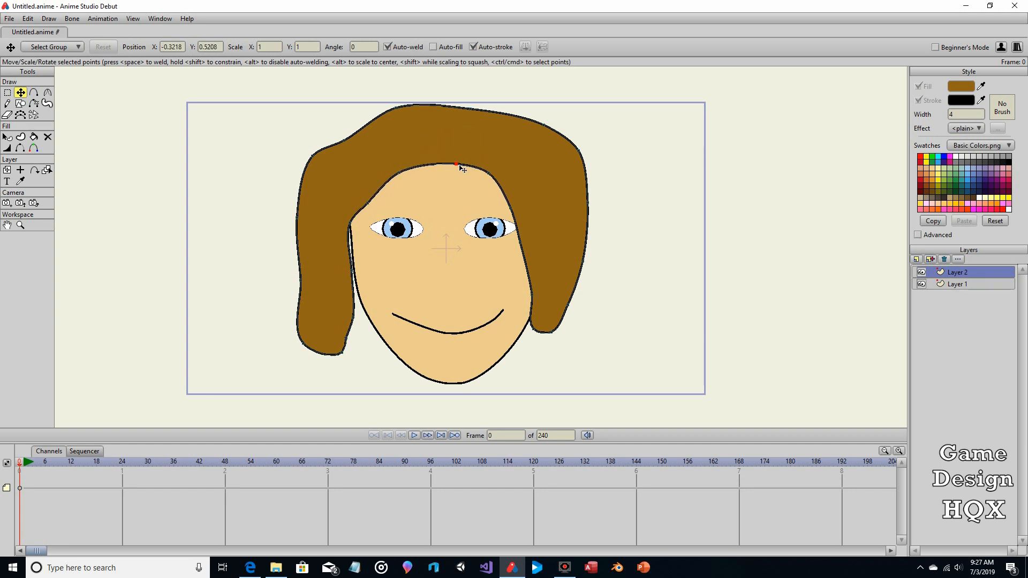
pyautogui.hotkey('ctrl', 'a')
pyautogui.moveTo(509, 229)
pyautogui.mouseDown()
pyautogui.moveTo(530, 247)
pyautogui.moveTo(524, 238)
pyautogui.mouseUp()
pyautogui.click(635, 261)
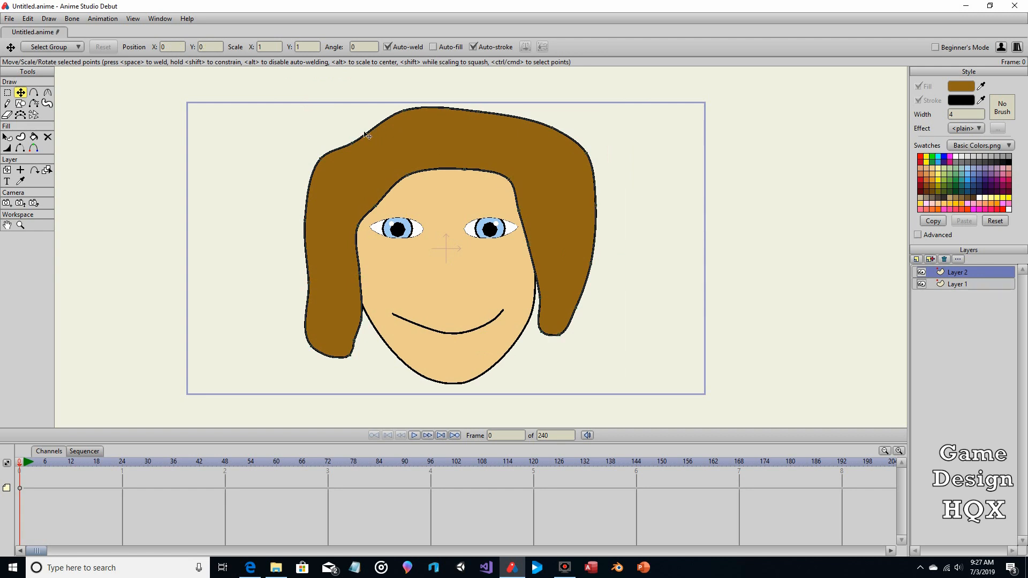
# Refine the hair outline by smoothing the upper-left curve, lengthening the right lock, and moving both locks' inner lower points toward the face.
pyautogui.moveTo(366, 136); pyautogui.dragTo(345, 134)
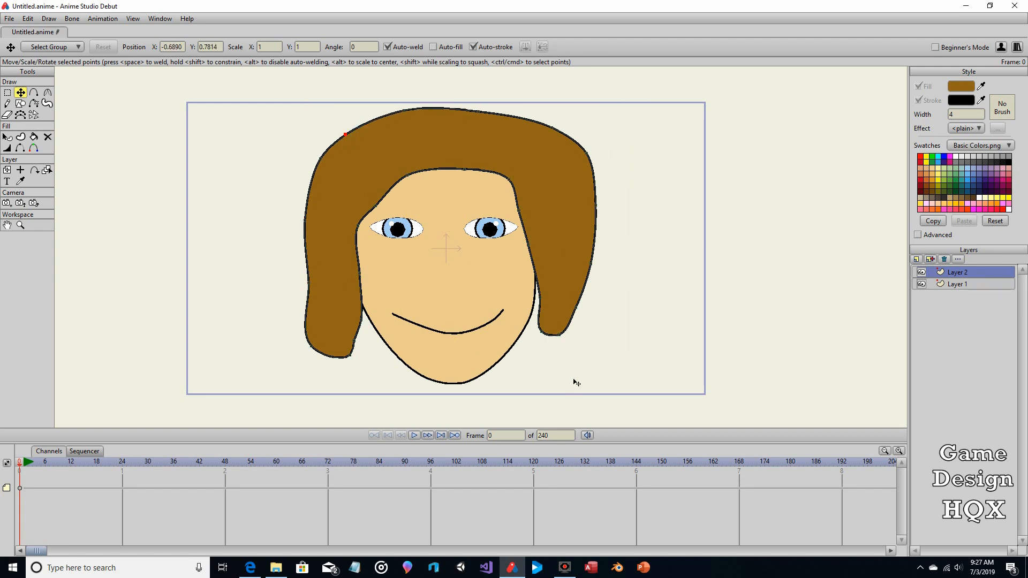
pyautogui.moveTo(558, 334); pyautogui.dragTo(557, 354)
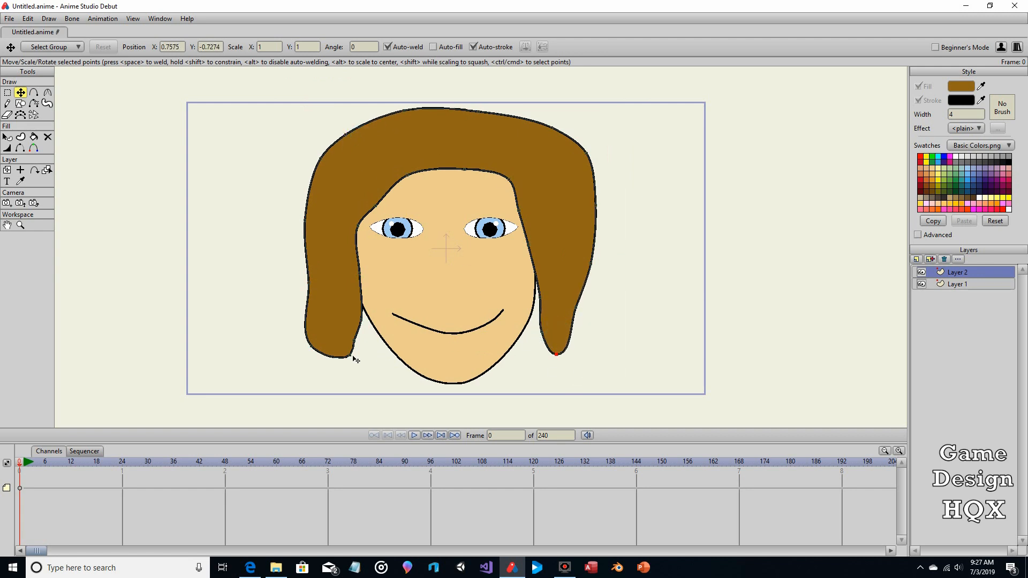
pyautogui.moveTo(353, 356); pyautogui.dragTo(364, 335)
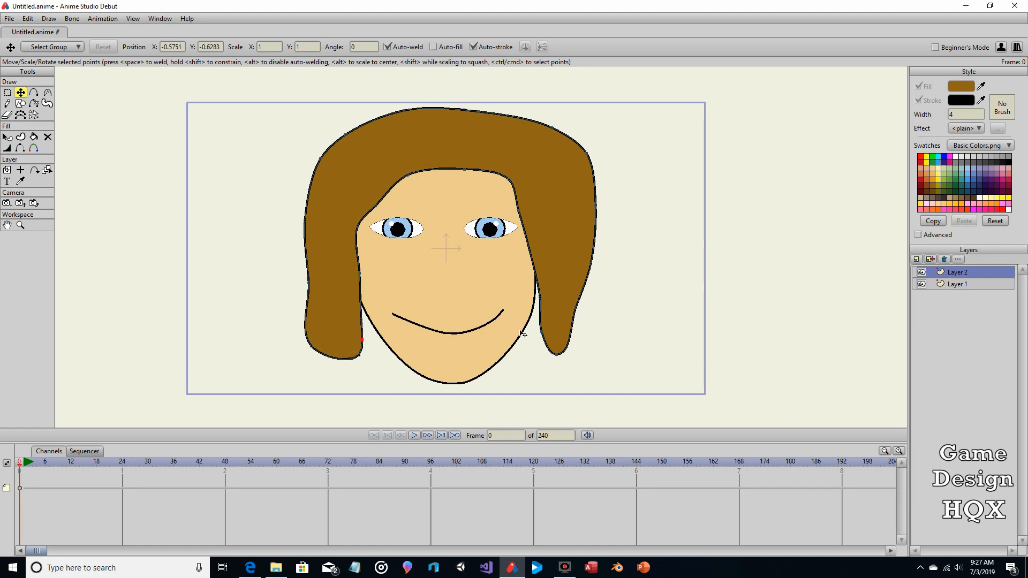
pyautogui.moveTo(540, 331); pyautogui.dragTo(533, 335)
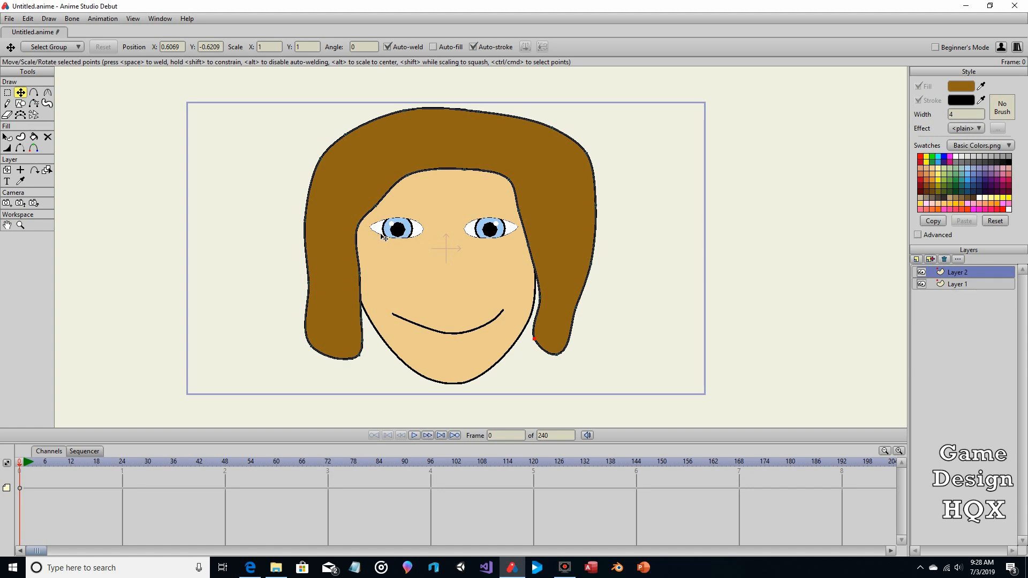
pyautogui.click(951, 293)
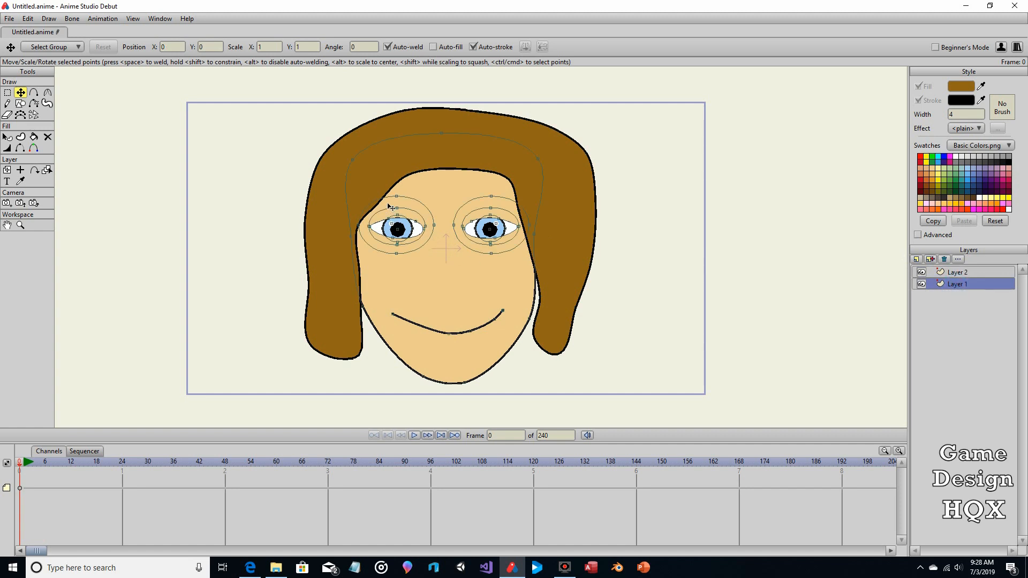
pyautogui.click(386, 201)
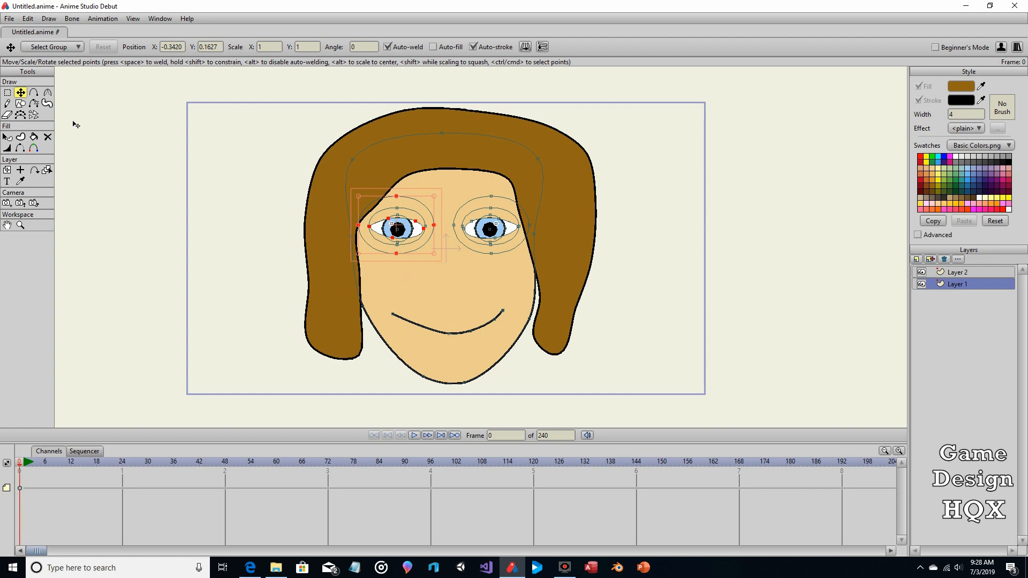
pyautogui.click(7, 93)
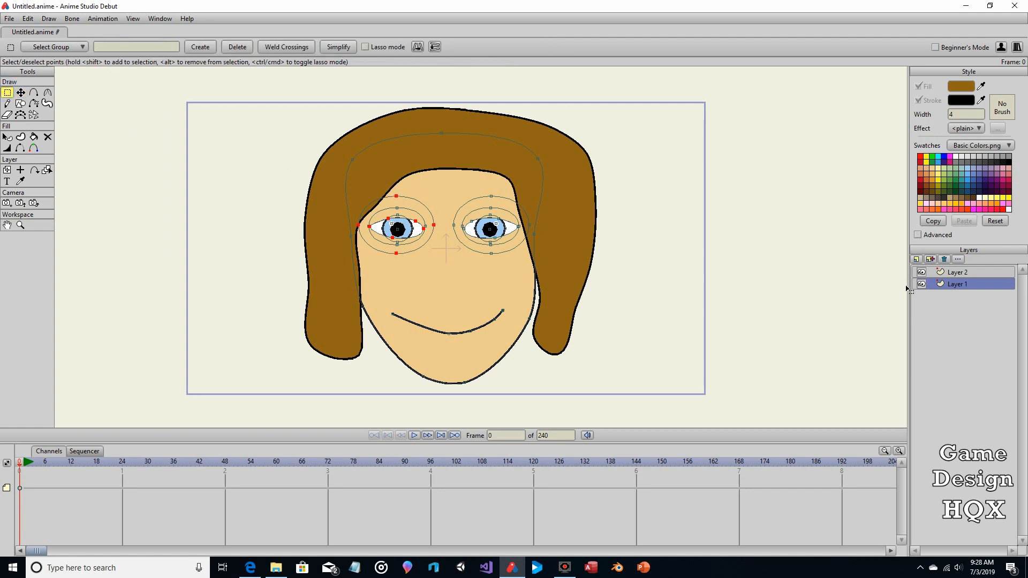
# Set the stroke color to brown and draw a curved freehand eyebrow above each eye on Layer 2.
pyautogui.moveTo(617, 250); pyautogui.dragTo(639, 271)
pyautogui.scroll(5, 640, 271)
pyautogui.moveTo(448, 235); pyautogui.dragTo(531, 263)
pyautogui.scroll(1, 530, 263)
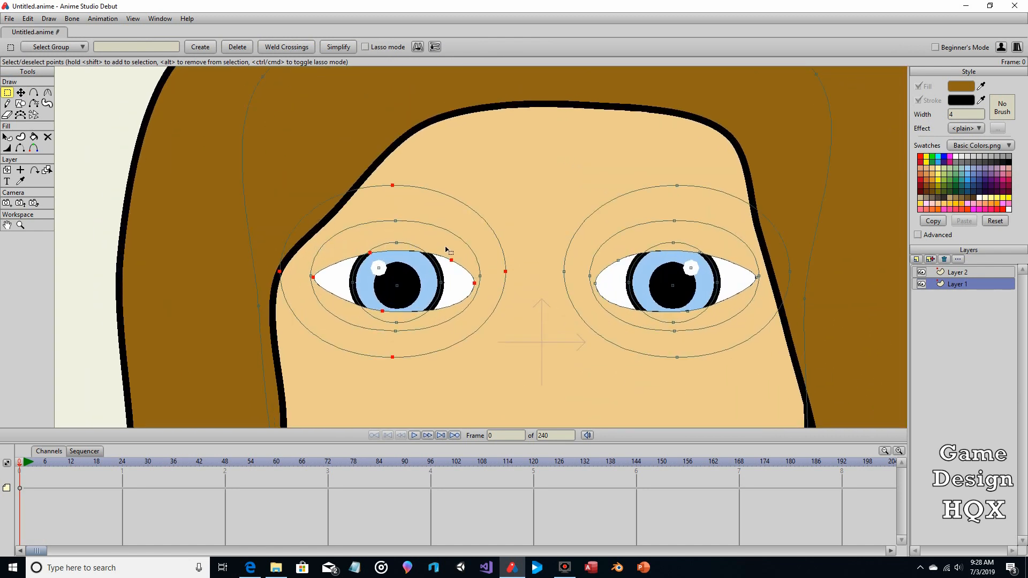
pyautogui.scroll(-1, 456, 260)
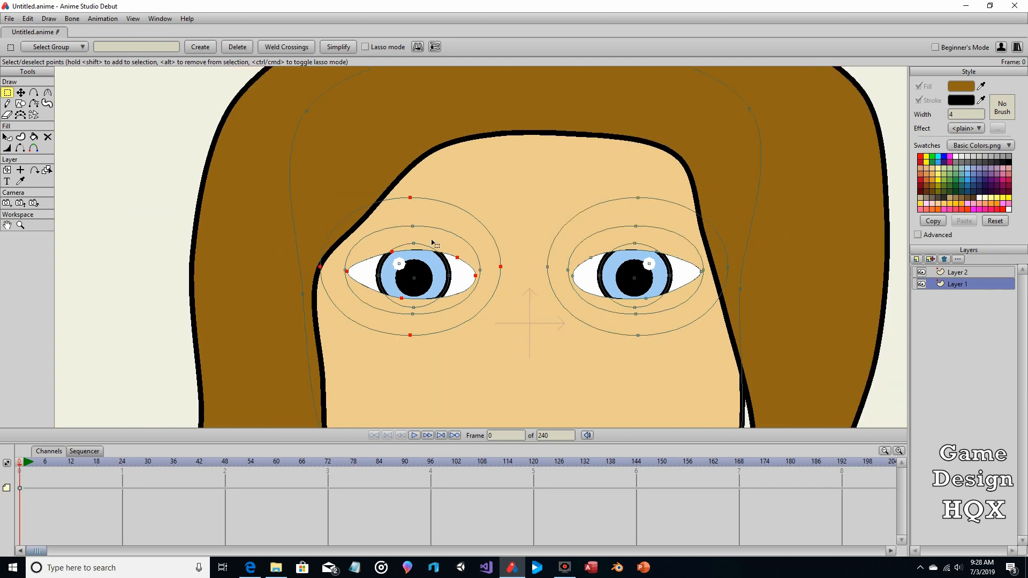
pyautogui.click(7, 103)
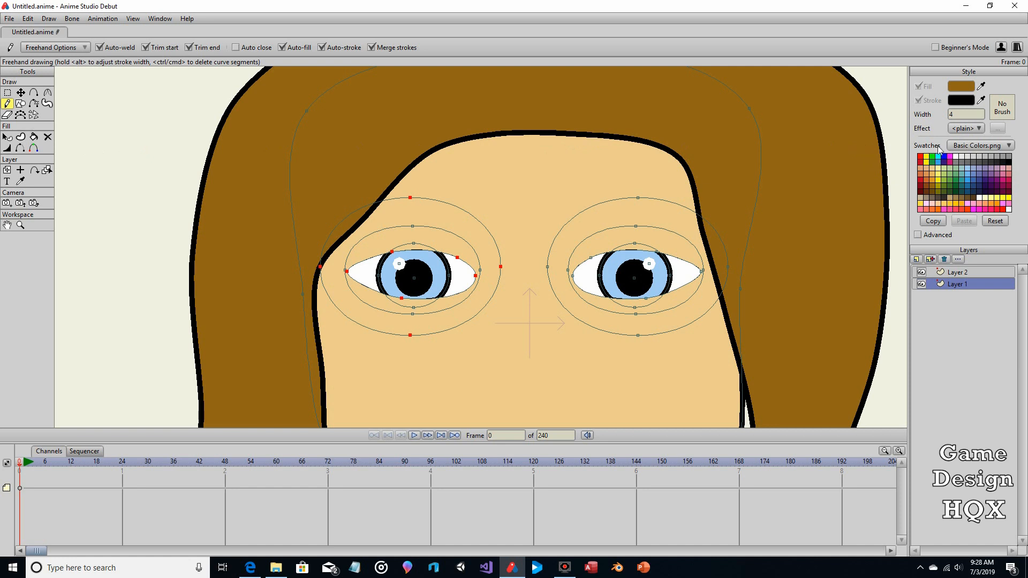
pyautogui.rightClick(932, 185)
pyautogui.click(956, 272)
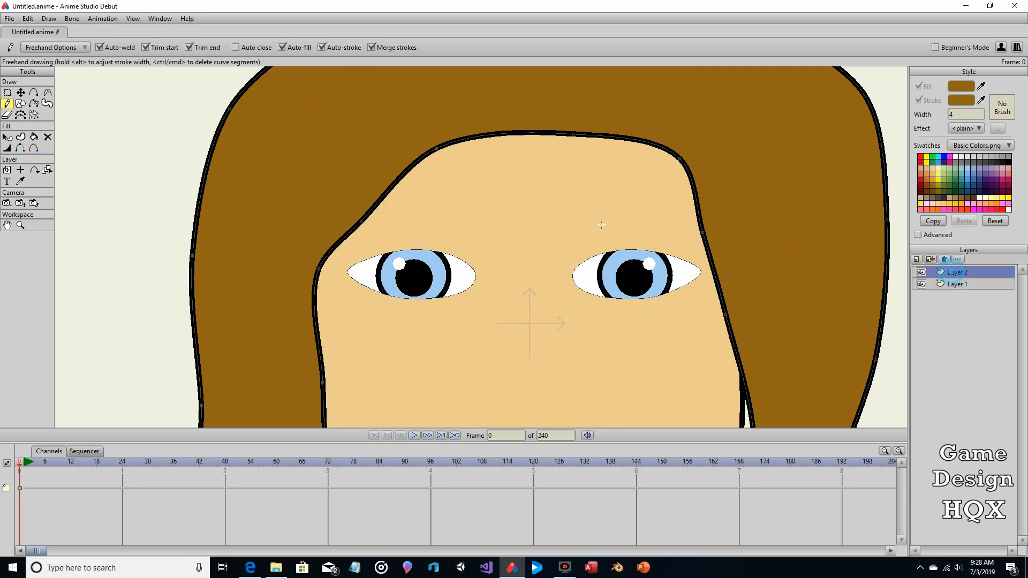
pyautogui.moveTo(349, 244)
pyautogui.mouseDown()
pyautogui.moveTo(445, 228)
pyautogui.moveTo(479, 248)
pyautogui.mouseUp()
pyautogui.moveTo(557, 251)
pyautogui.mouseDown()
pyautogui.moveTo(594, 227)
pyautogui.moveTo(669, 225)
pyautogui.moveTo(692, 244)
pyautogui.mouseUp()
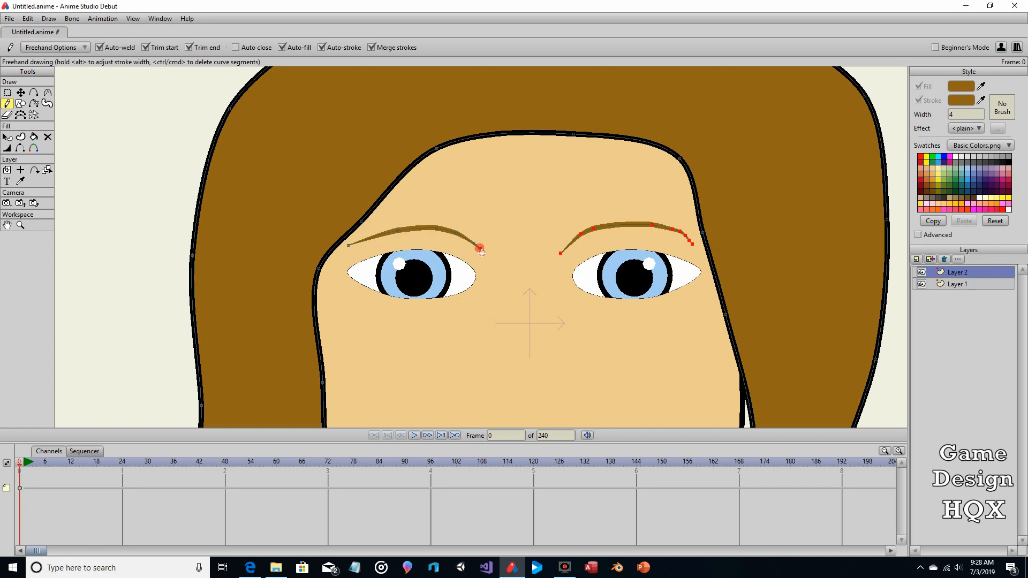
pyautogui.scroll(-3, 476, 244)
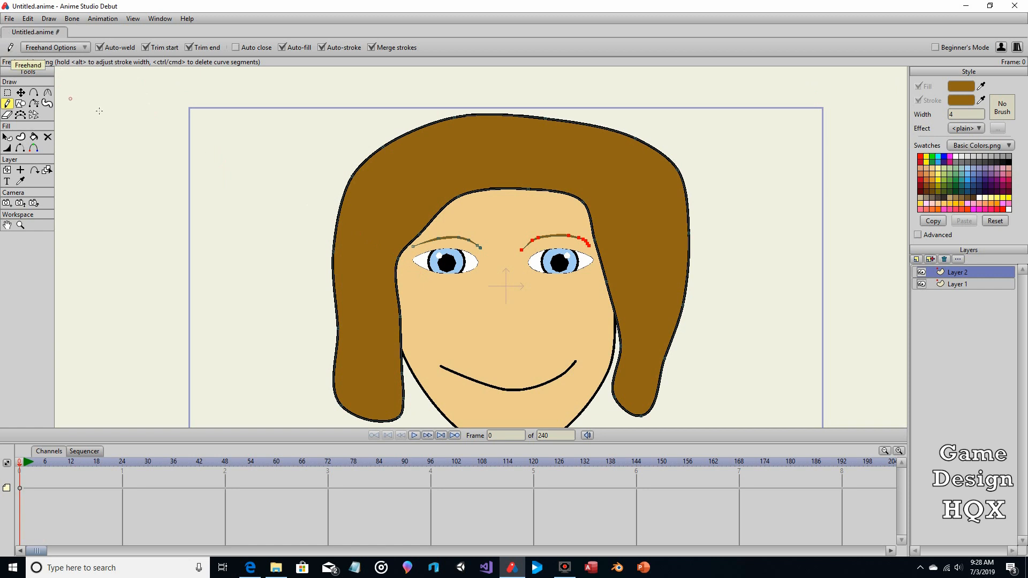
# Select the points of the entire left eye on Layer 1 with a rectangular selection.
pyautogui.click(7, 94)
pyautogui.moveTo(266, 159); pyautogui.dragTo(250, 124)
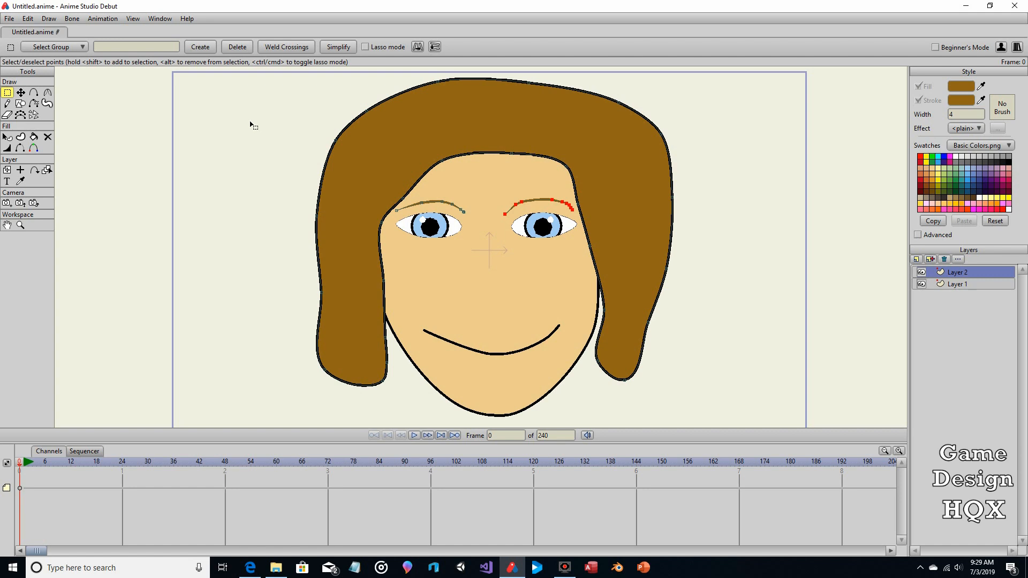
pyautogui.click(958, 284)
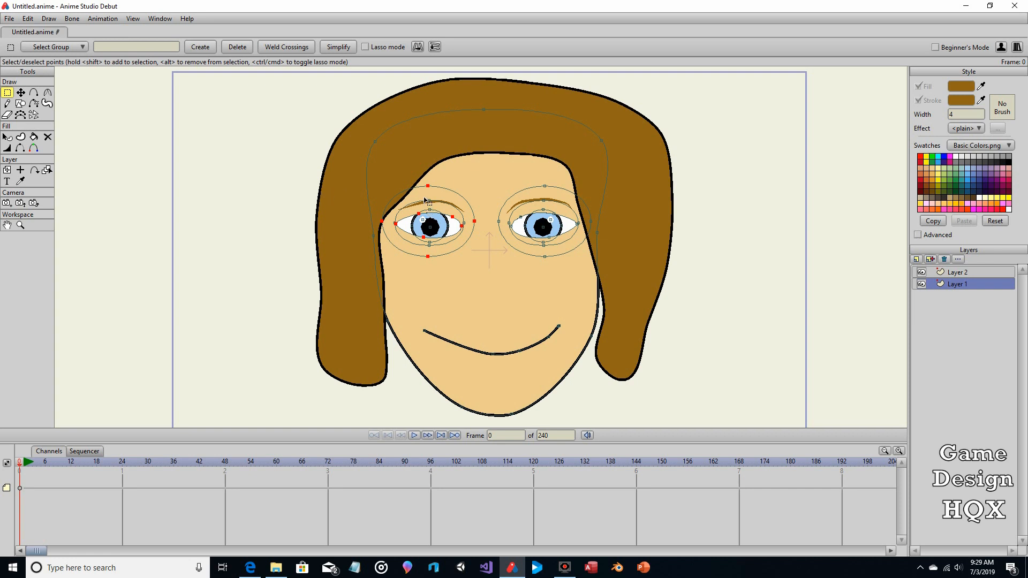
pyautogui.moveTo(314, 155)
pyautogui.mouseDown()
pyautogui.moveTo(427, 272)
pyautogui.moveTo(484, 307)
pyautogui.mouseUp()
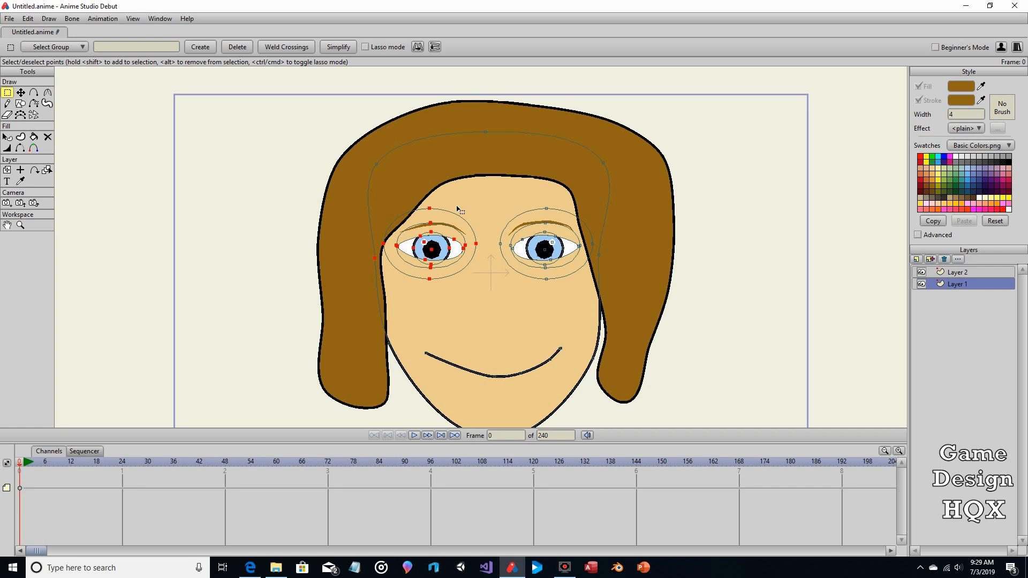
pyautogui.moveTo(275, 201); pyautogui.dragTo(270, 182)
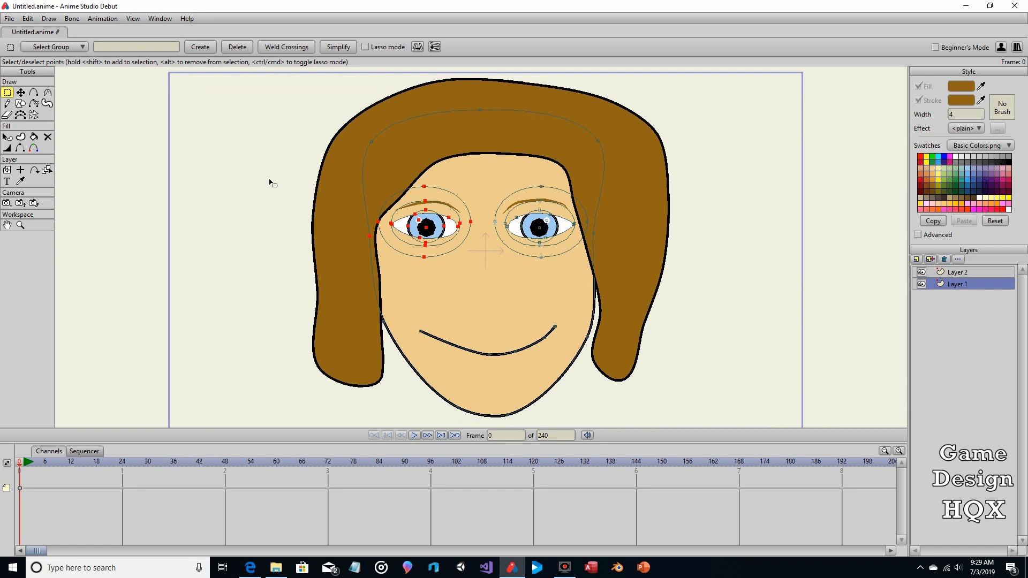